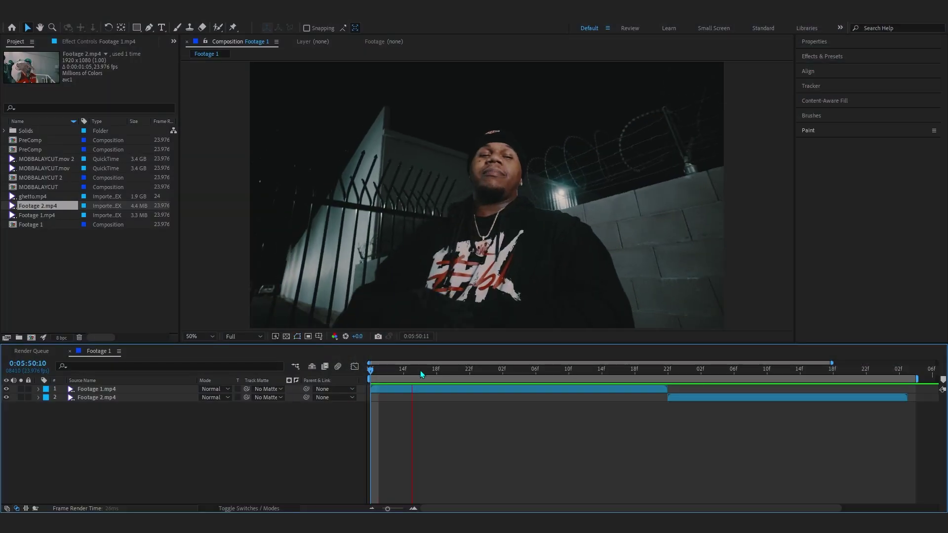
Preview the Footage 1.mp4 layer and split it at 0:05:51:04
{"action": "left_click_drag", "start_coordinate": [422, 364], "coordinate": [523, 372]}
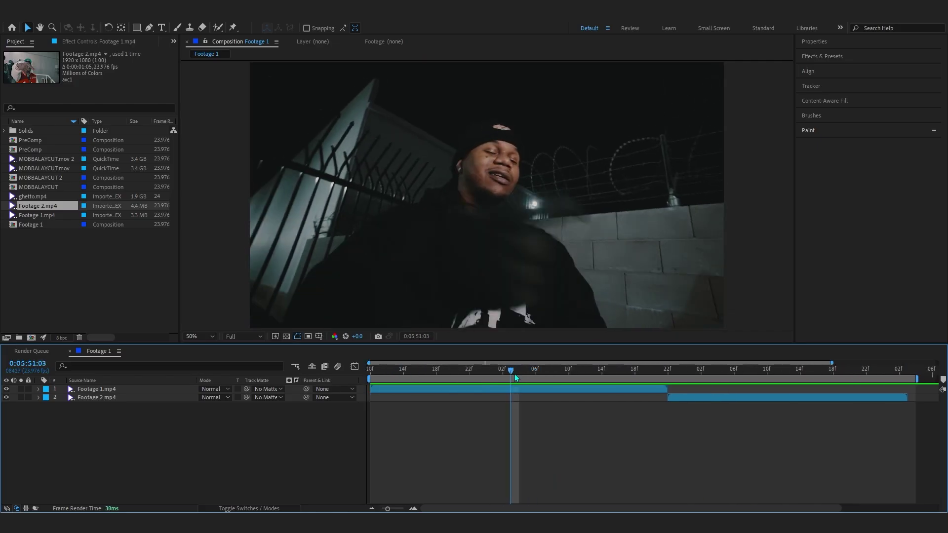
{"action": "key", "text": "shift+Page_Up"}
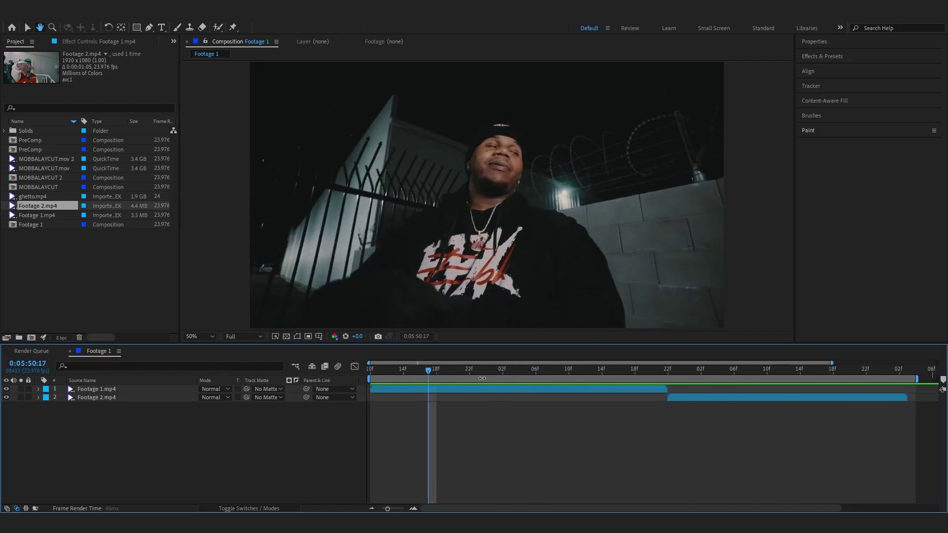
{"action": "key", "text": "space"}
{"action": "left_click_drag", "start_coordinate": [528, 371], "coordinate": [529, 400]}
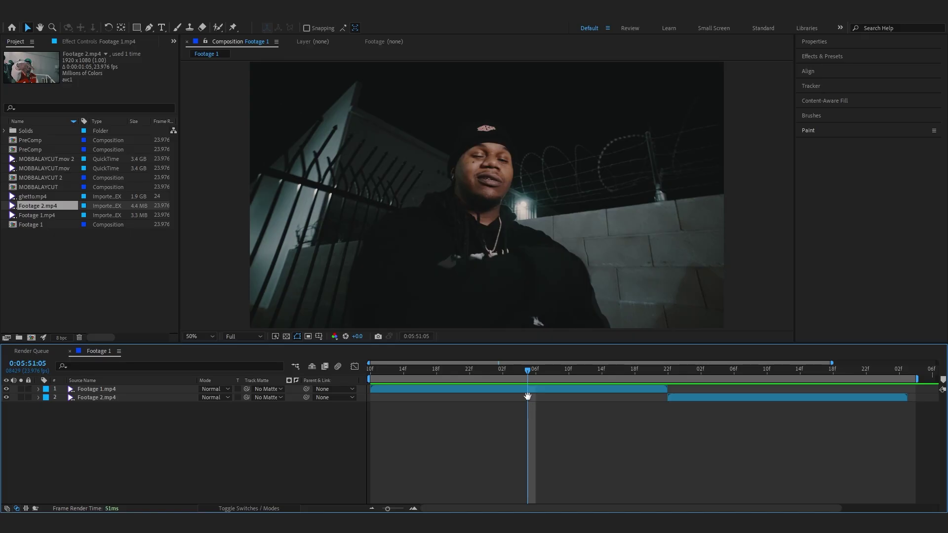
{"action": "key", "text": "space"}
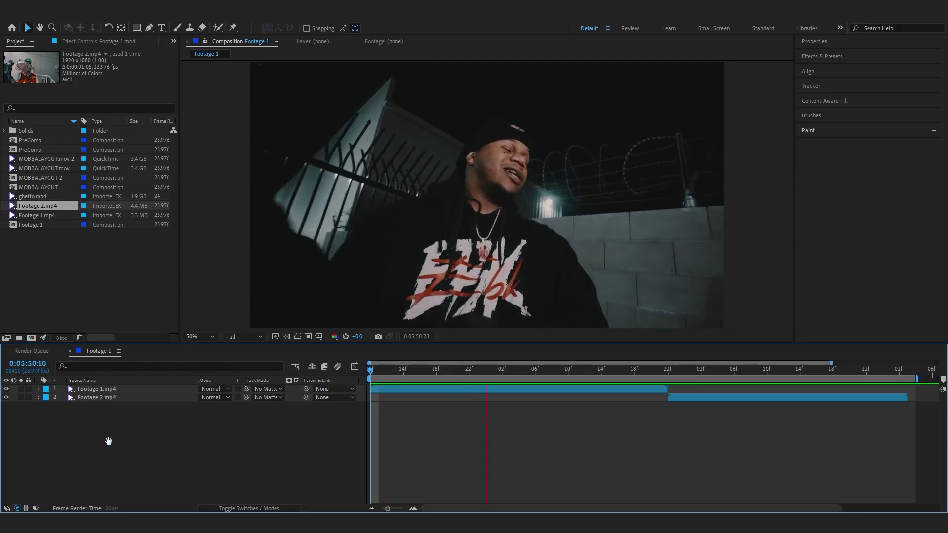
{"action": "left_click", "coordinate": [532, 374]}
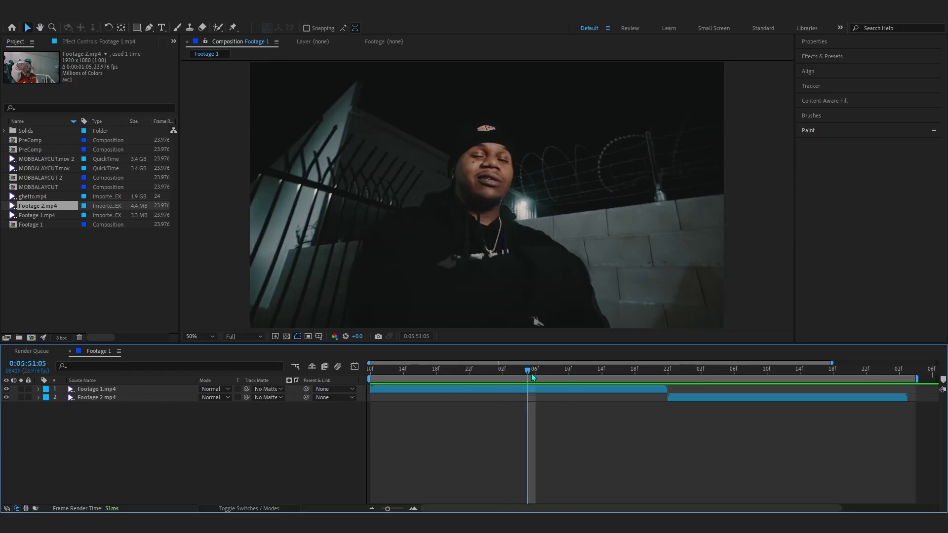
{"action": "mouse_move", "coordinate": [533, 378]}
{"action": "left_mouse_down"}
{"action": "mouse_move", "coordinate": [487, 373]}
{"action": "mouse_move", "coordinate": [519, 374]}
{"action": "left_mouse_up"}
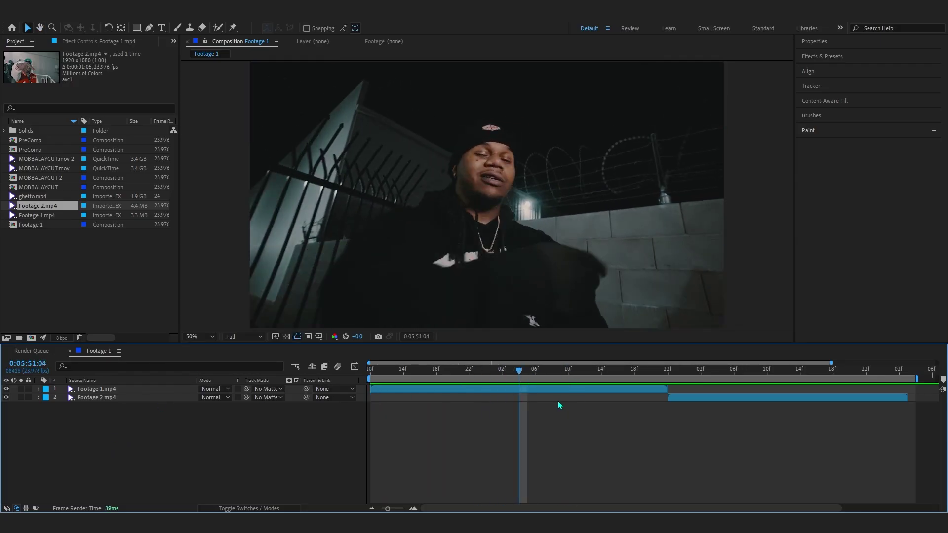
{"action": "left_click", "coordinate": [523, 389]}
{"action": "key", "text": "ctrl+shift+d"}
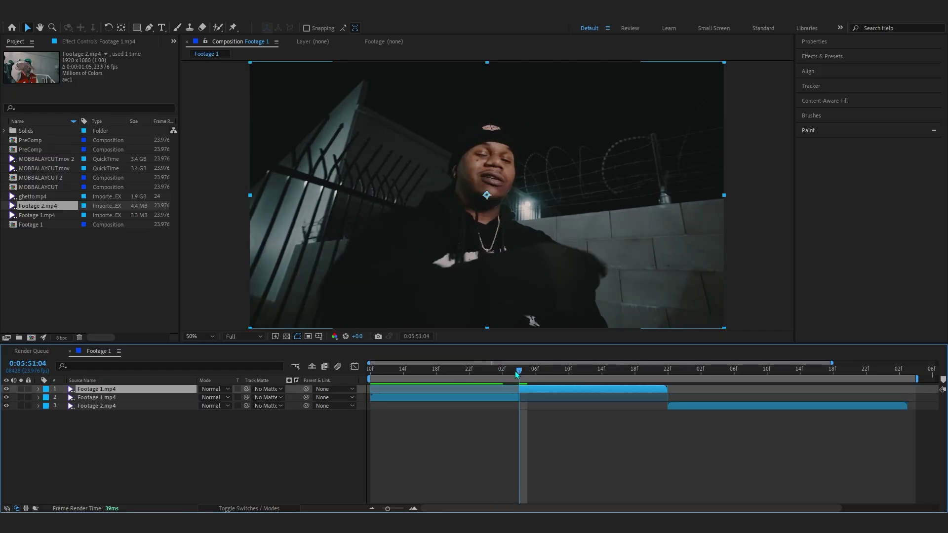
Play and scrub through the footage around the split, then return the playhead to 0:05:51:04
{"action": "key", "text": "space"}
{"action": "left_click", "coordinate": [495, 374]}
{"action": "left_click", "coordinate": [517, 372]}
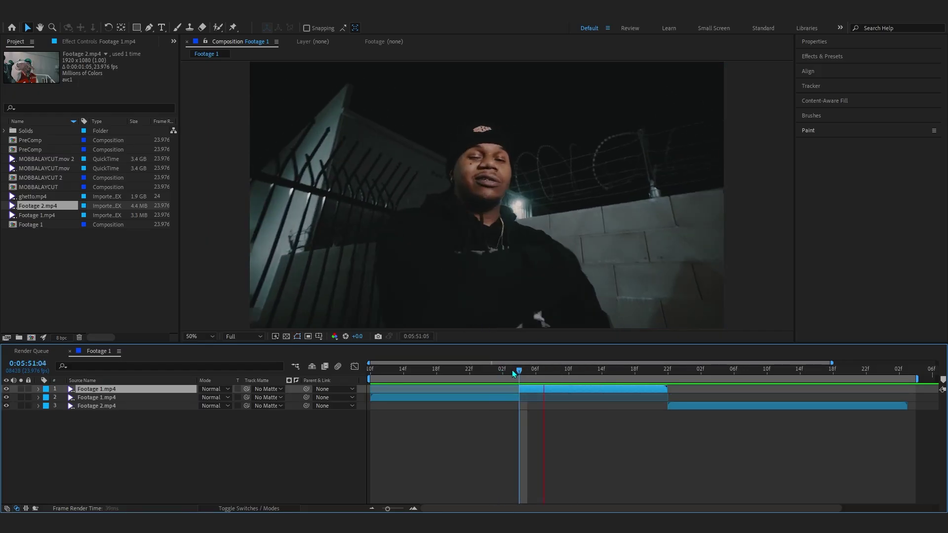
{"action": "key", "text": "space"}
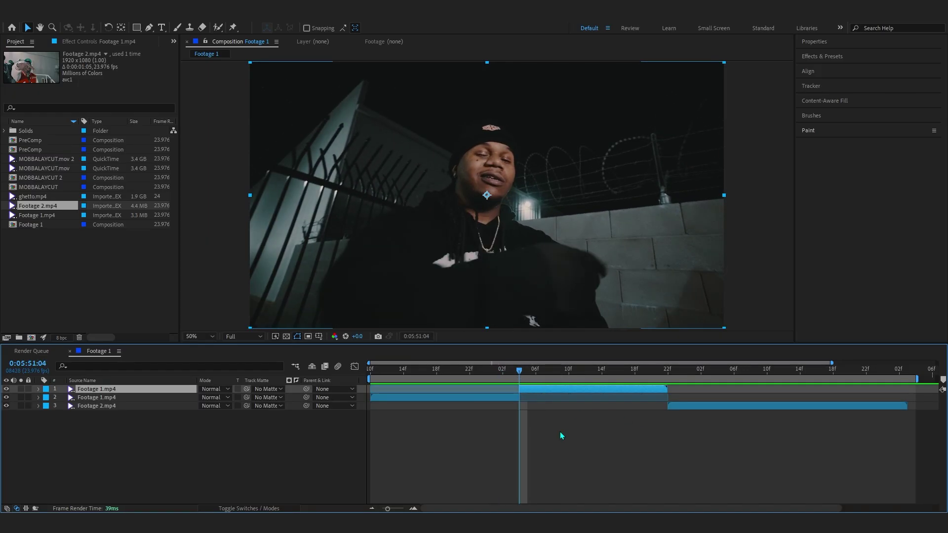
{"action": "left_click_drag", "start_coordinate": [519, 371], "coordinate": [564, 395]}
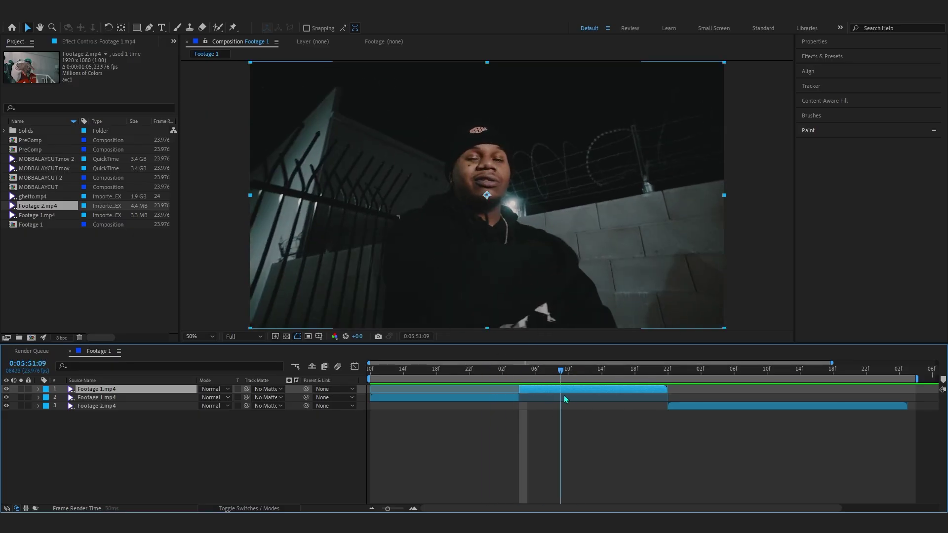
{"action": "key", "text": "Page_Up"}
{"action": "key", "text": "Page_Up"}
{"action": "key", "text": "Page_Up"}
{"action": "key", "text": "Page_Up"}
{"action": "key", "text": "Page_Up"}
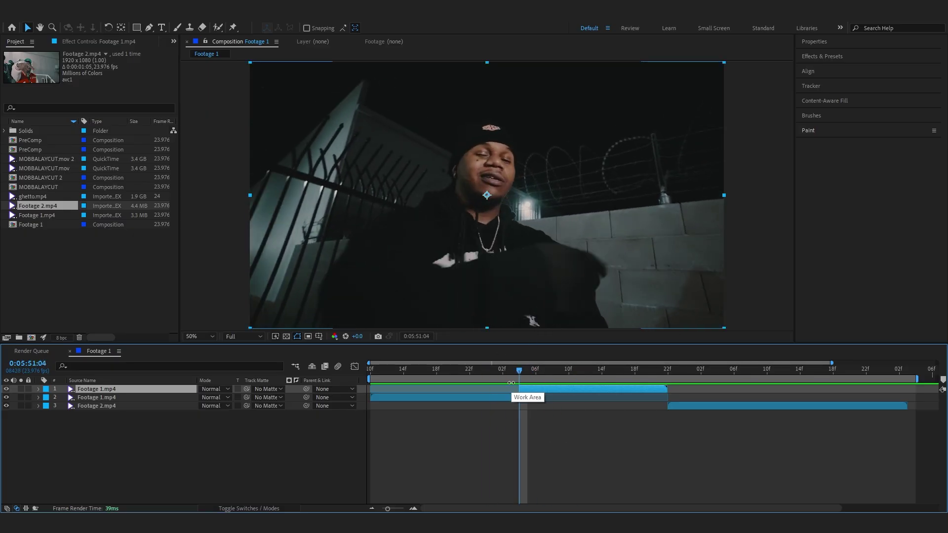
Add an adjustment layer above the clips, starting at 0:05:51:04
{"action": "right_click", "coordinate": [555, 410]}
{"action": "left_click", "coordinate": [542, 438]}
{"action": "right_click", "coordinate": [534, 456]}
{"action": "mouse_move", "coordinate": [592, 336]}
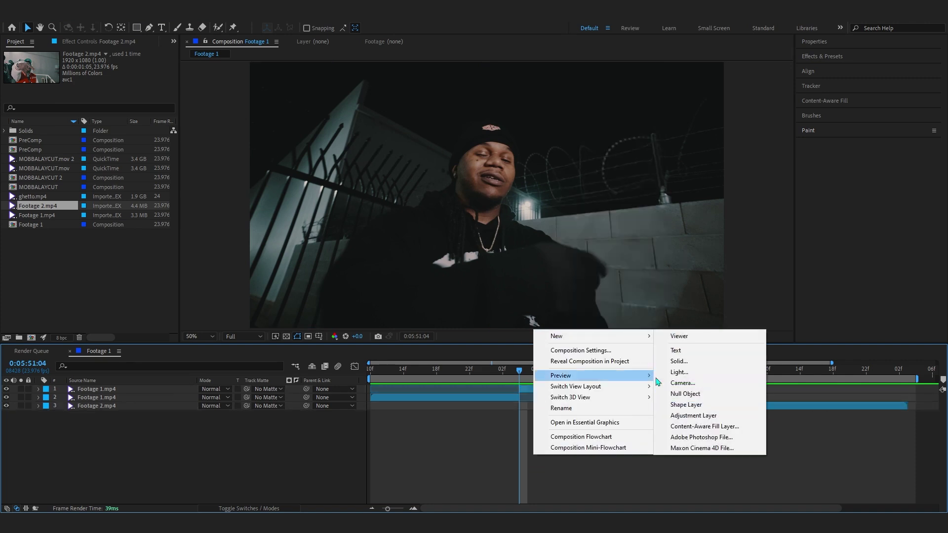
{"action": "left_click", "coordinate": [693, 415]}
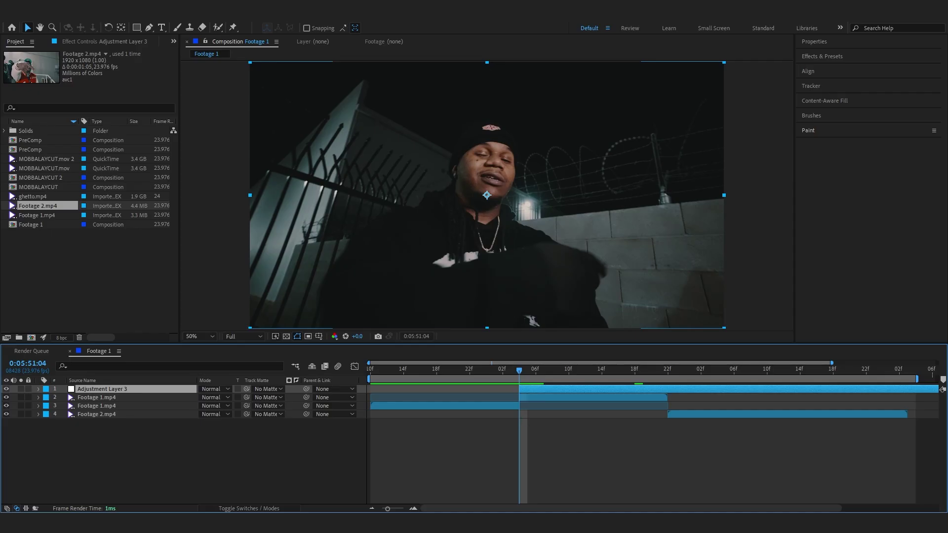
Apply the ASIM BEST WIGGLE user preset from the Essential Effects & Transition V1 folder to the adjustment layer
{"action": "left_click", "coordinate": [821, 56]}
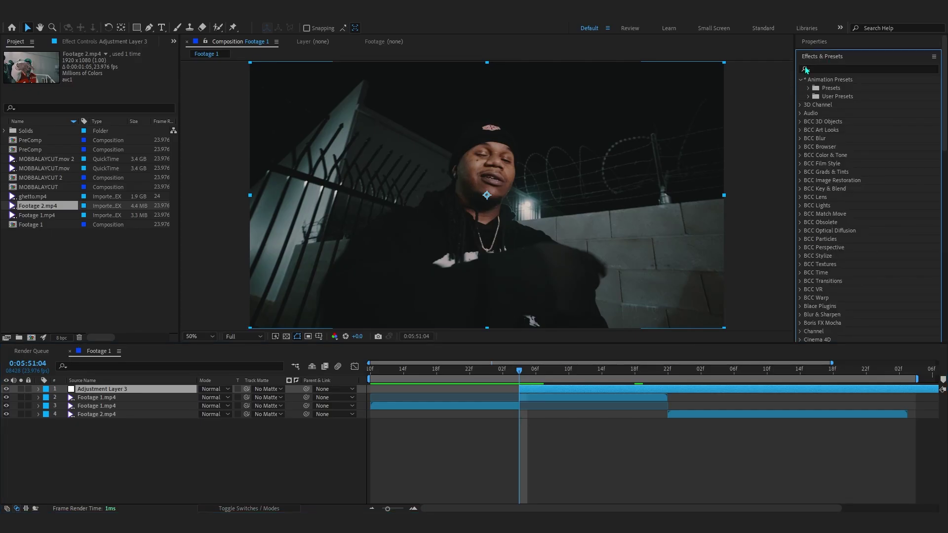
{"action": "left_click", "coordinate": [809, 97]}
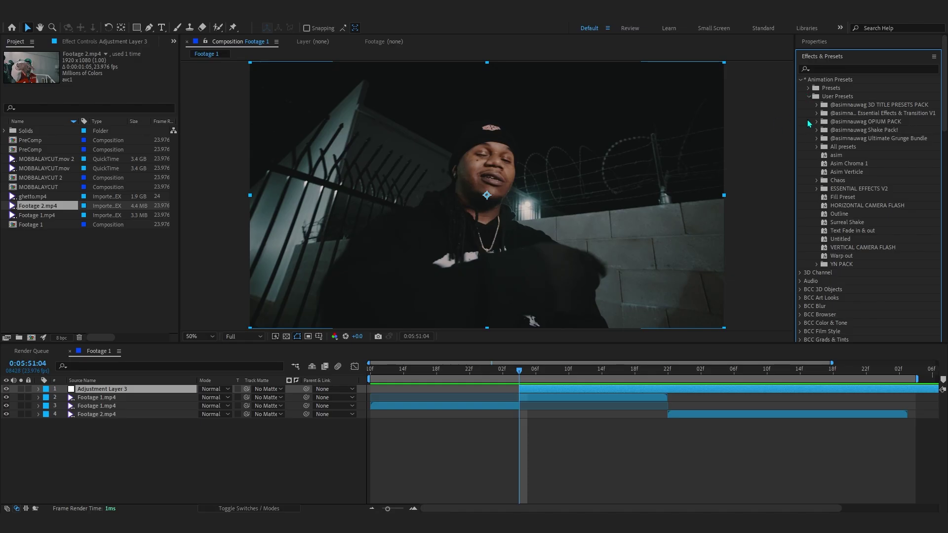
{"action": "left_click", "coordinate": [816, 114]}
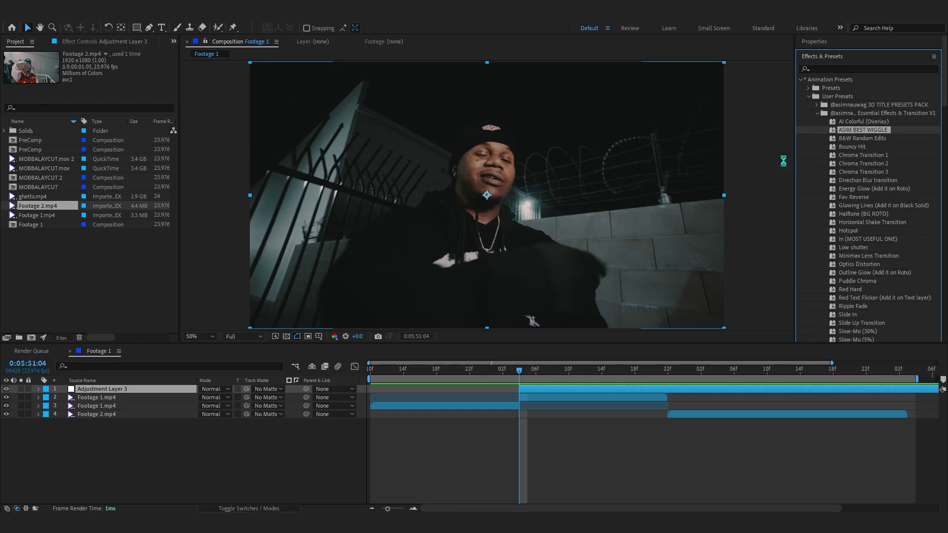
Preview the wiggle effect across the split, starting the work area at 0:05:50:21
{"action": "left_click", "coordinate": [489, 367]}
{"action": "left_click", "coordinate": [468, 368]}
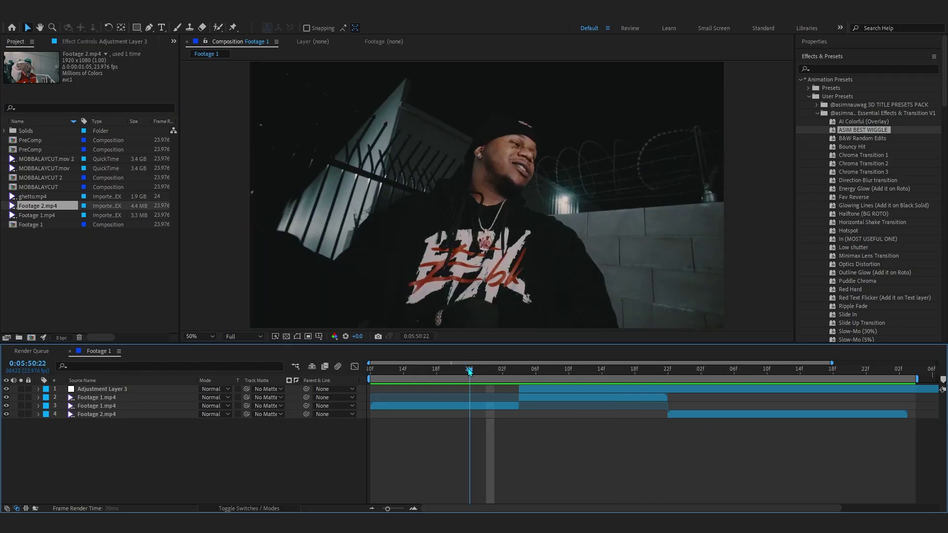
{"action": "mouse_move", "coordinate": [468, 368]}
{"action": "left_mouse_down"}
{"action": "mouse_move", "coordinate": [530, 384]}
{"action": "mouse_move", "coordinate": [462, 370]}
{"action": "left_mouse_up"}
{"action": "key", "text": "b"}
{"action": "key", "text": "space"}
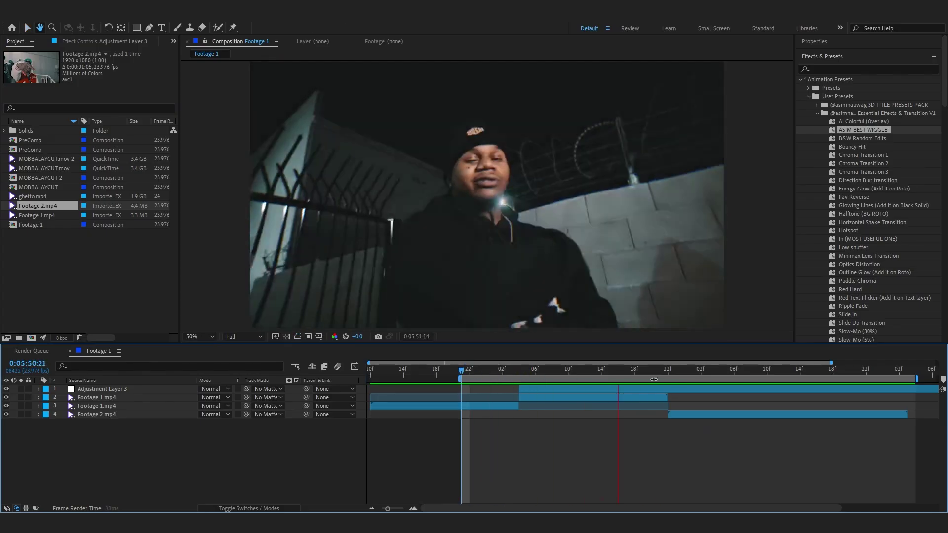
{"action": "left_click_drag", "start_coordinate": [720, 371], "coordinate": [393, 415]}
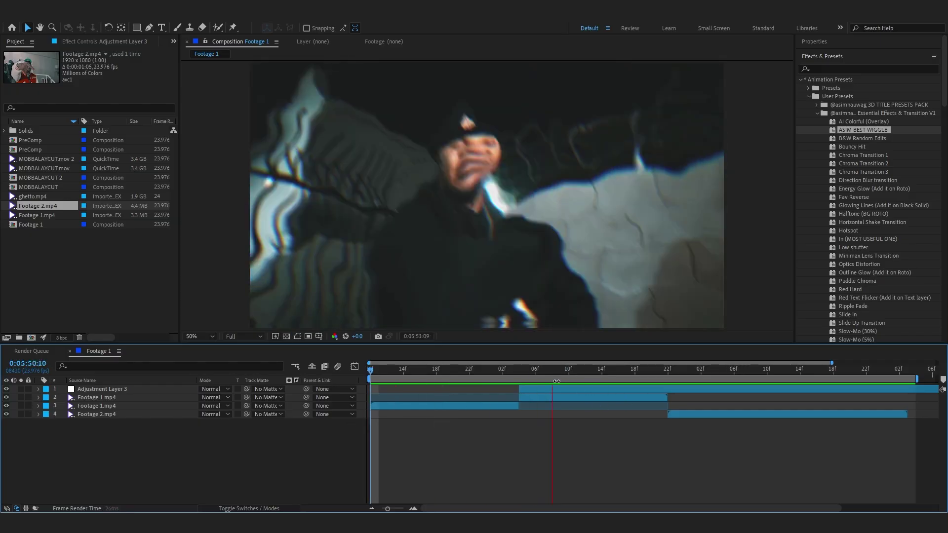
{"action": "key", "text": "space"}
{"action": "key", "text": "space"}
Duplicate the second Footage 1.mp4 segment and freeze the copy on its frame at 0:05:51:21
{"action": "left_click", "coordinate": [505, 372]}
{"action": "left_click", "coordinate": [660, 373]}
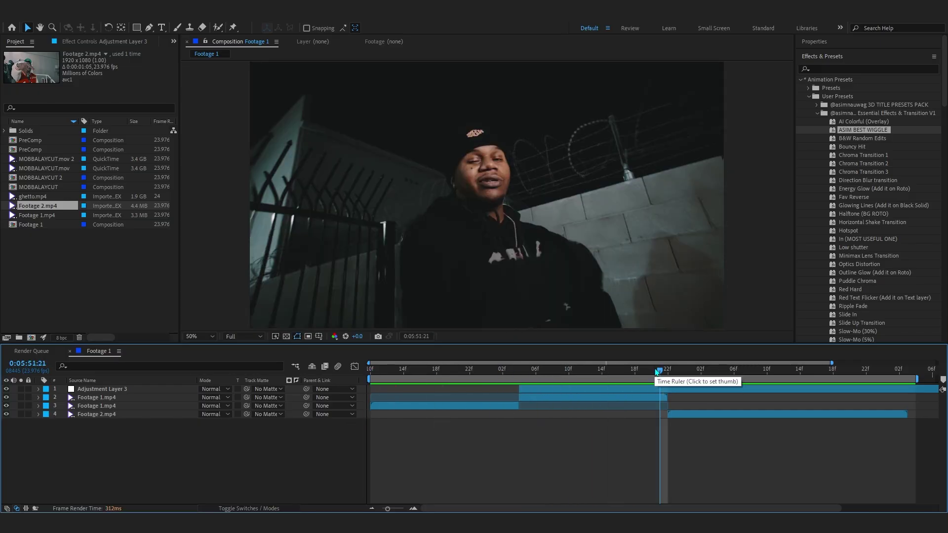
{"action": "left_click", "coordinate": [665, 398]}
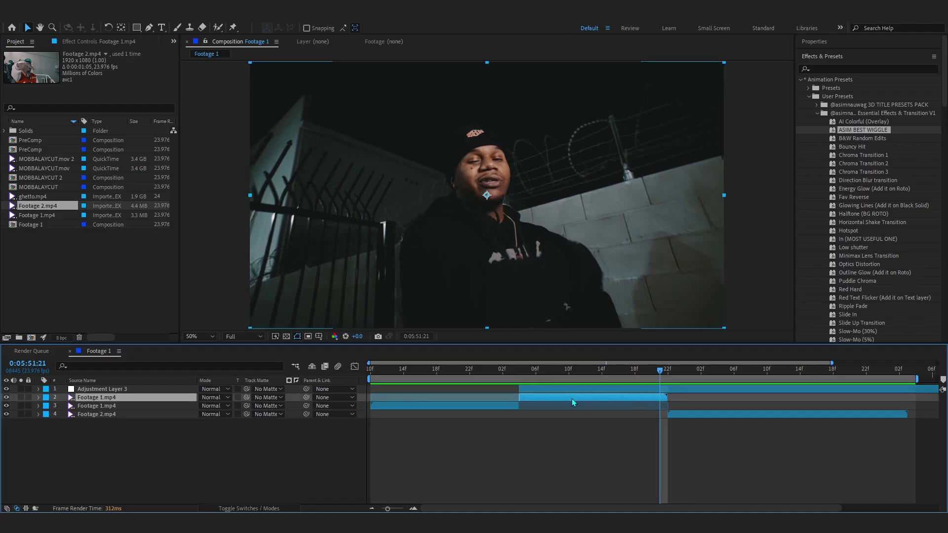
{"action": "key", "text": "ctrl+d"}
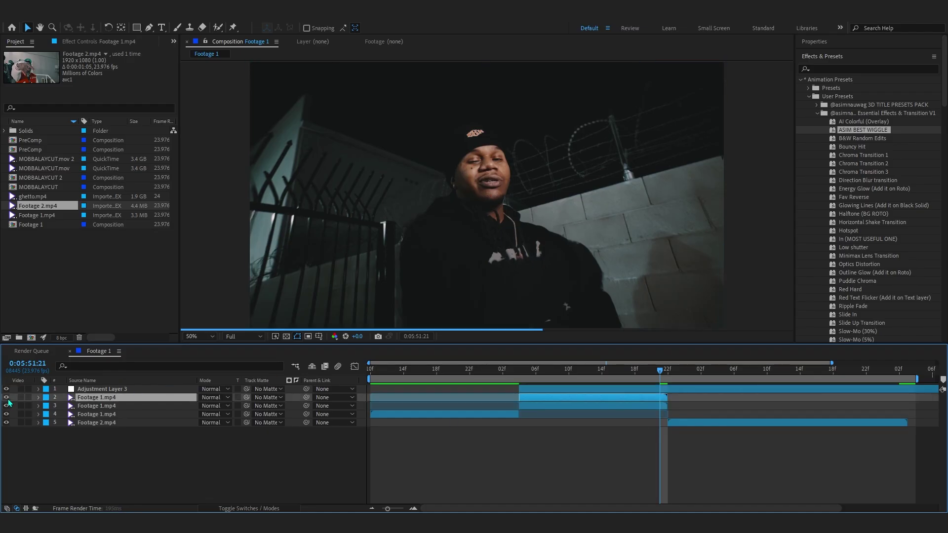
{"action": "right_click", "coordinate": [661, 402]}
{"action": "mouse_move", "coordinate": [699, 163]}
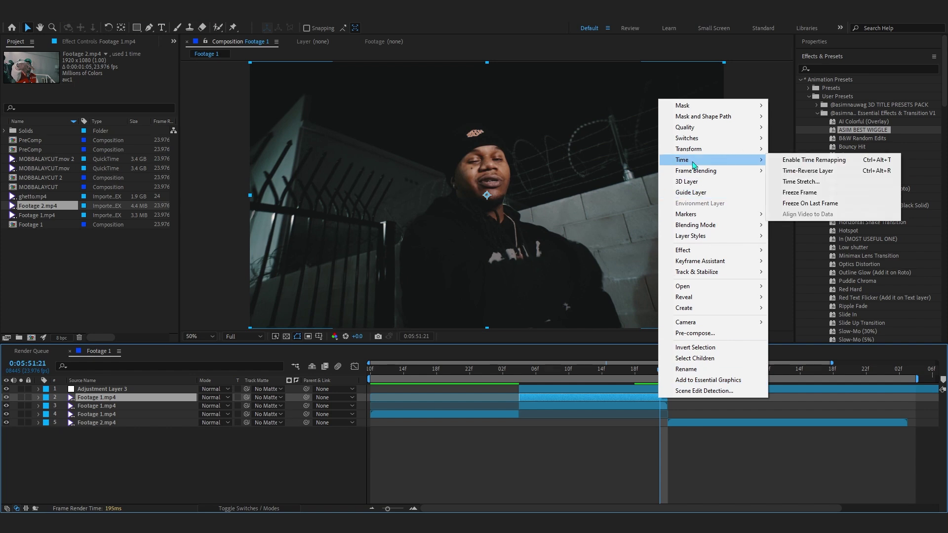
{"action": "left_click", "coordinate": [809, 196]}
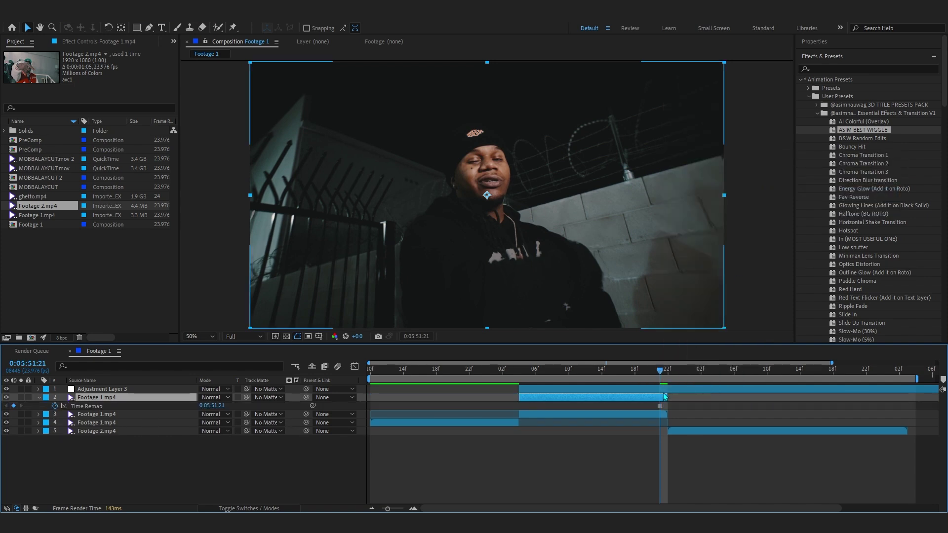
Move the frozen Footage 1.mp4 layer to start at 0:05:51:22, above the beginning of Footage 2.mp4
{"action": "left_click_drag", "start_coordinate": [657, 379], "coordinate": [543, 380]}
{"action": "key", "text": "space"}
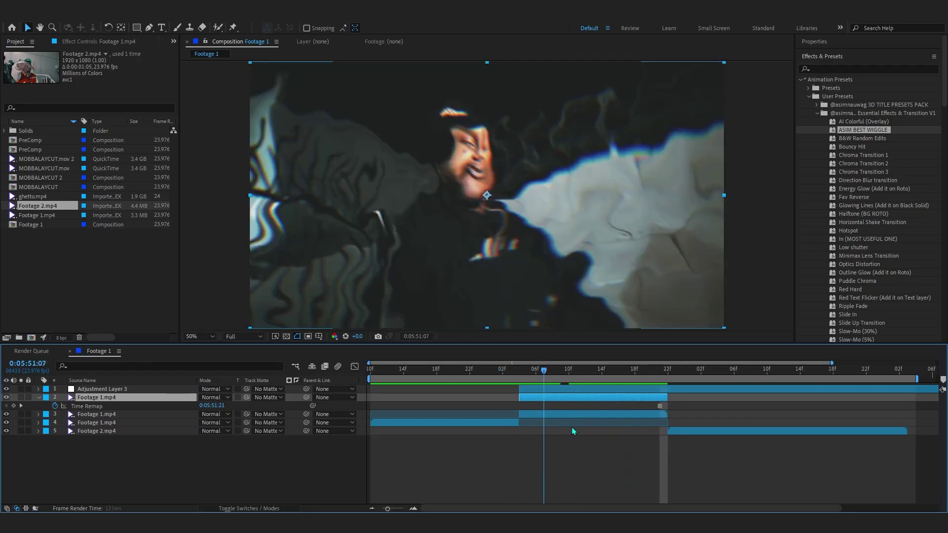
{"action": "left_click_drag", "start_coordinate": [666, 410], "coordinate": [719, 408]}
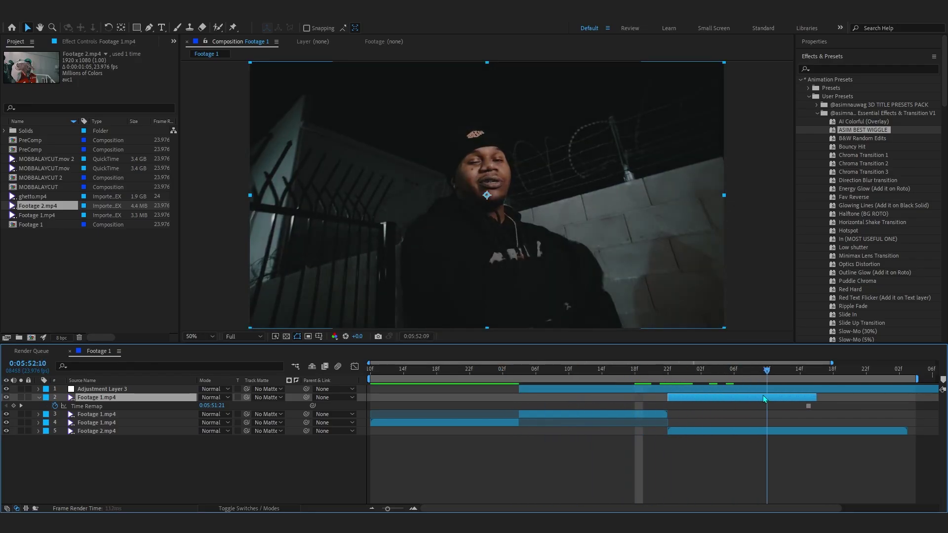
Compare the frames with the frozen layer hidden and shown, and preview the transition from 0:05:50:22
{"action": "left_click", "coordinate": [2, 391]}
{"action": "left_click", "coordinate": [6, 397]}
{"action": "left_click", "coordinate": [5, 398]}
{"action": "left_click", "coordinate": [6, 398]}
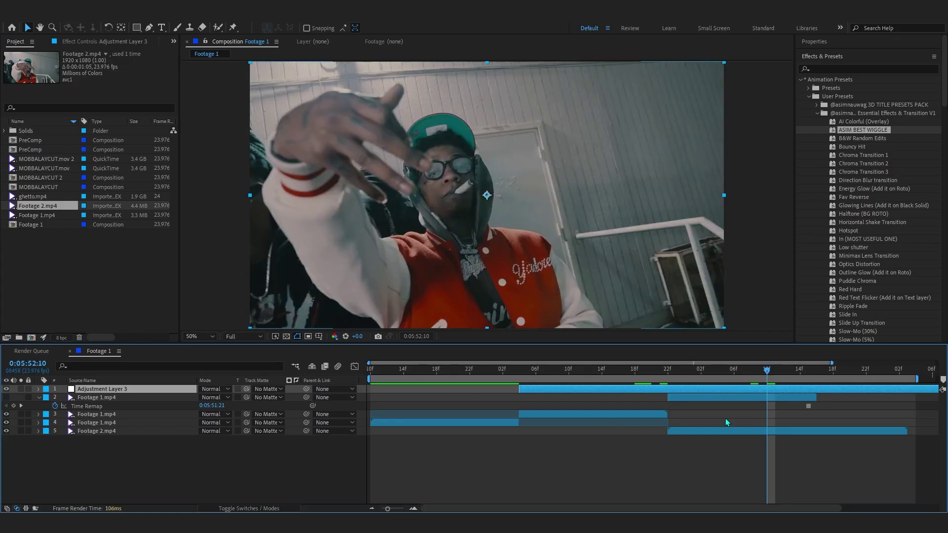
{"action": "left_click", "coordinate": [614, 366]}
{"action": "left_click", "coordinate": [470, 369]}
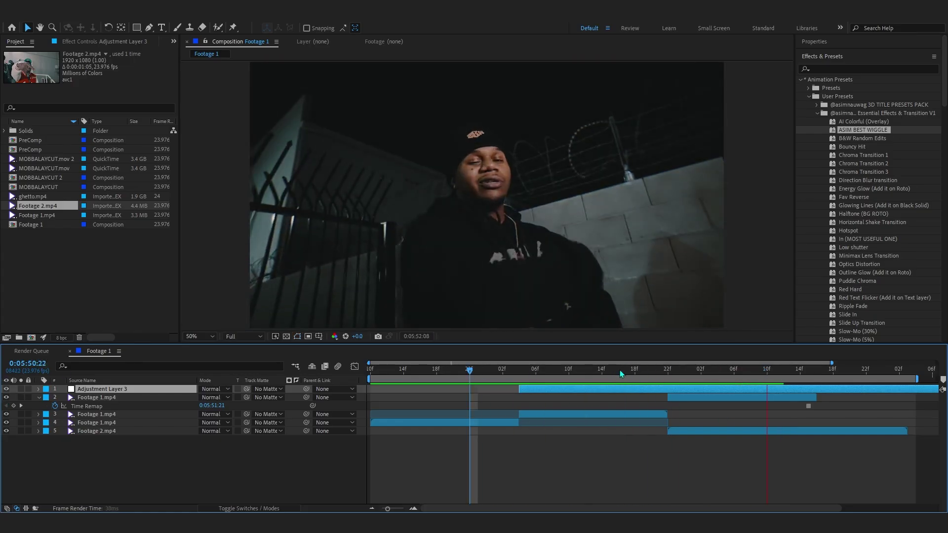
{"action": "left_click", "coordinate": [602, 370]}
{"action": "left_click_drag", "start_coordinate": [601, 376], "coordinate": [493, 445]}
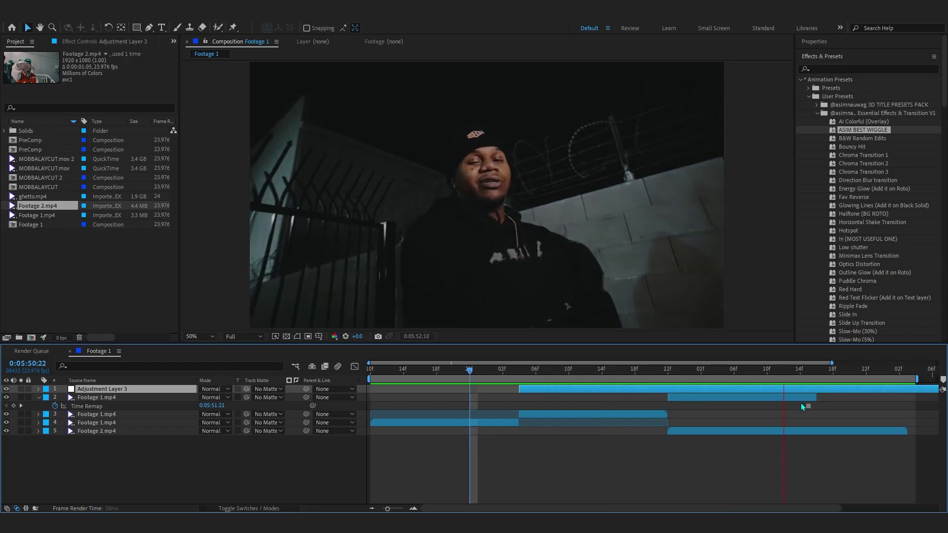
Keyframe the frozen layer's opacity from 100% at 0:05:51:22 to 0% at 0:05:52:15 and preview the fade
{"action": "left_click", "coordinate": [665, 439]}
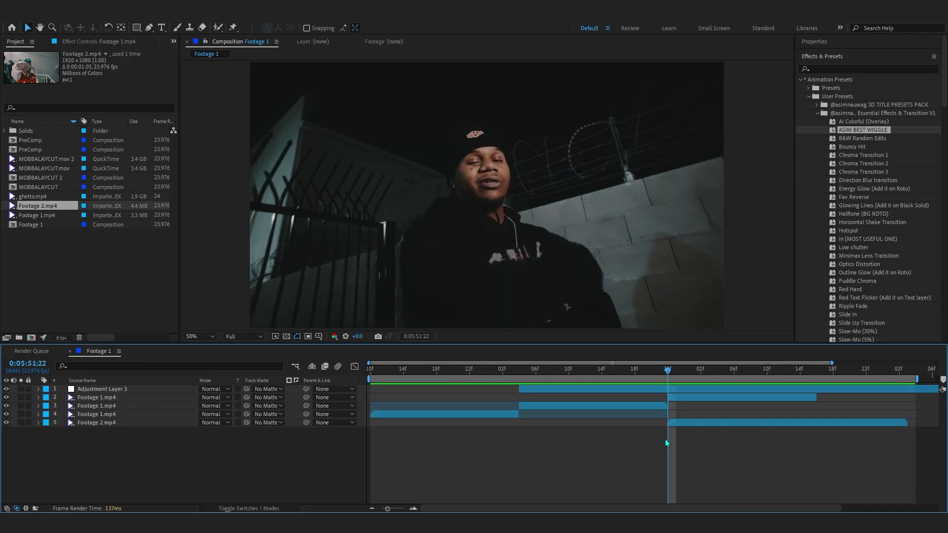
{"action": "left_click", "coordinate": [701, 398]}
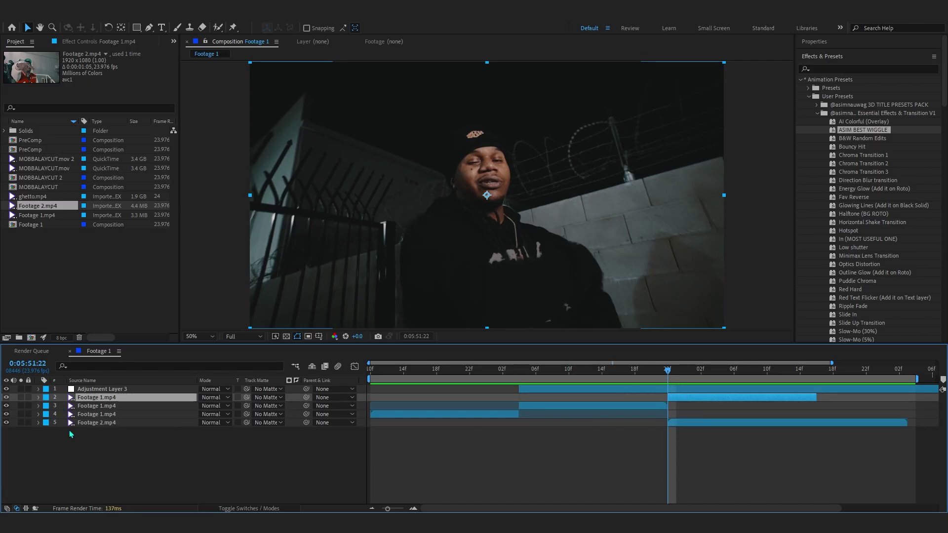
{"action": "key", "text": "t"}
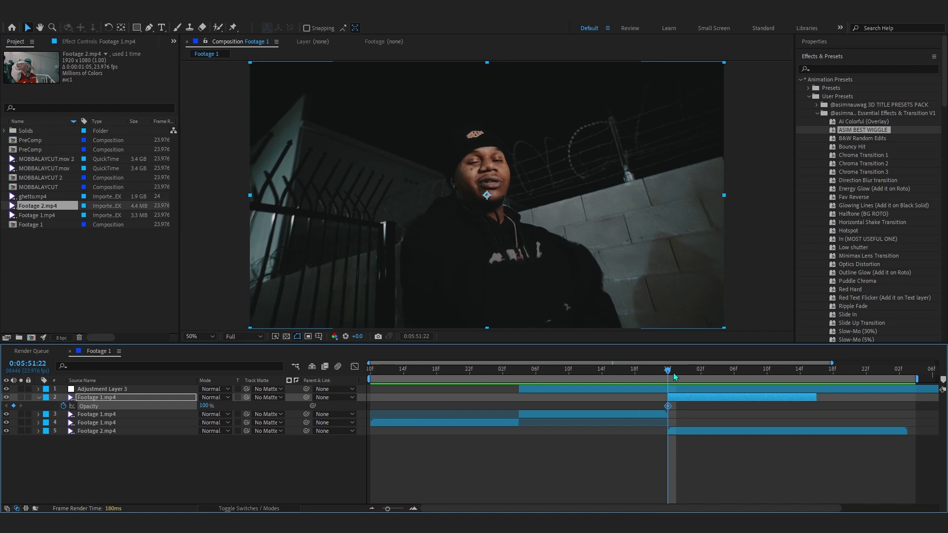
{"action": "left_click_drag", "start_coordinate": [674, 377], "coordinate": [792, 395]}
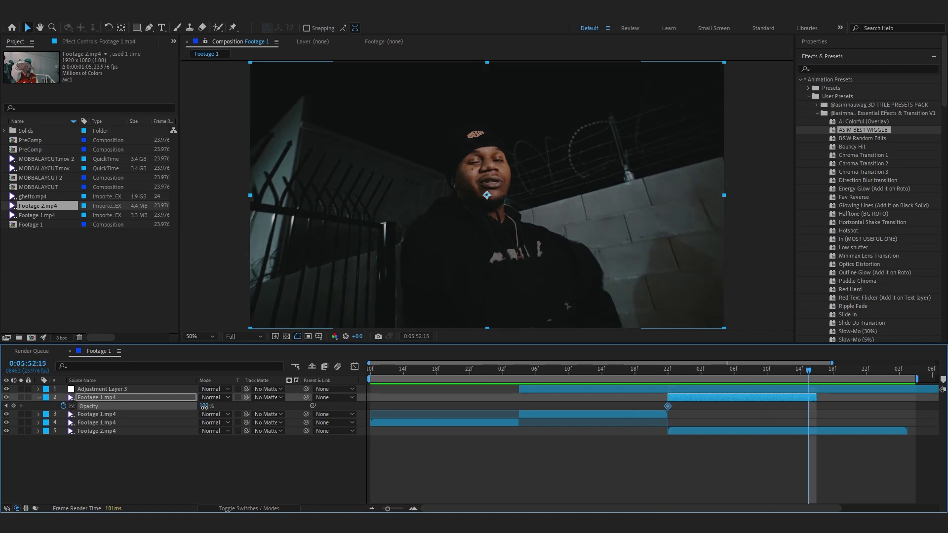
{"action": "type", "text": "0"}
{"action": "key", "text": "Return"}
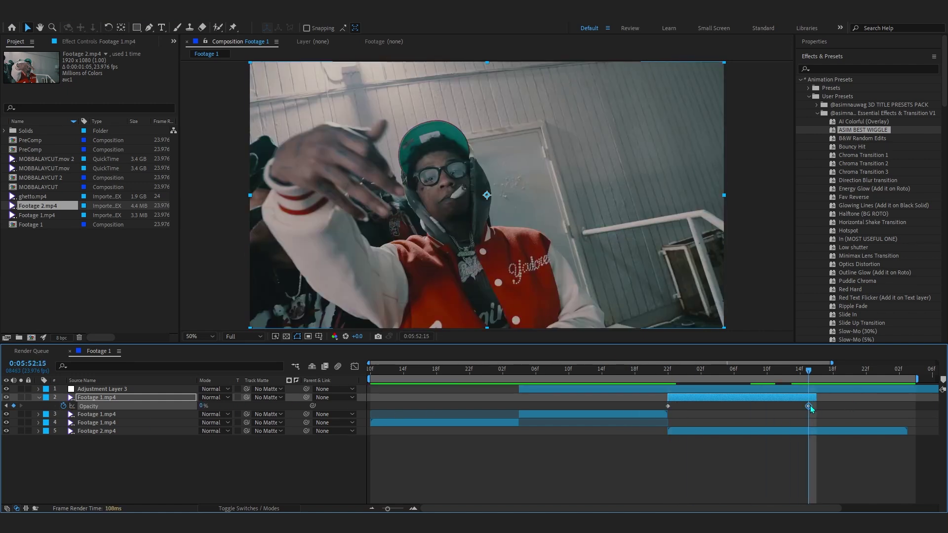
{"action": "key", "text": "space"}
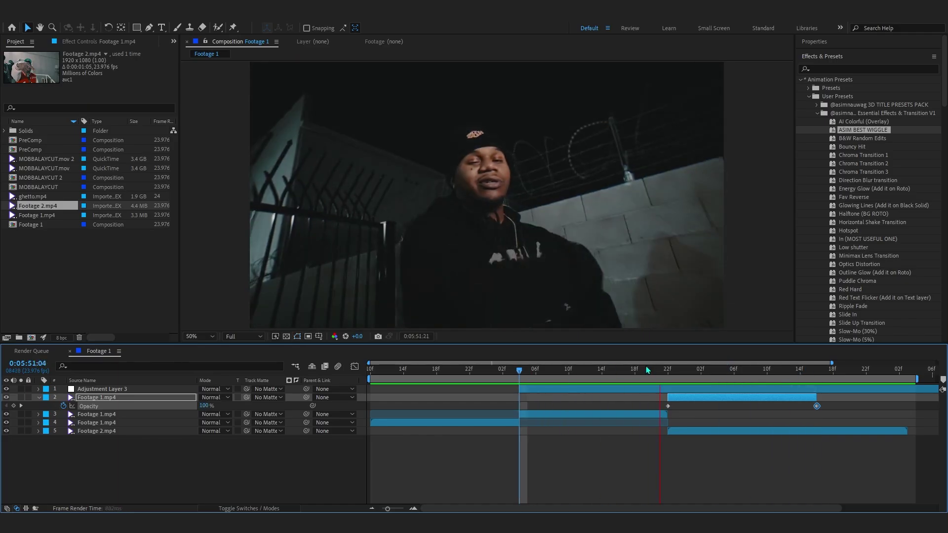
Apply a Black & White effect to the frozen Footage 1.mp4 layer
{"action": "left_click_drag", "start_coordinate": [662, 368], "coordinate": [679, 380]}
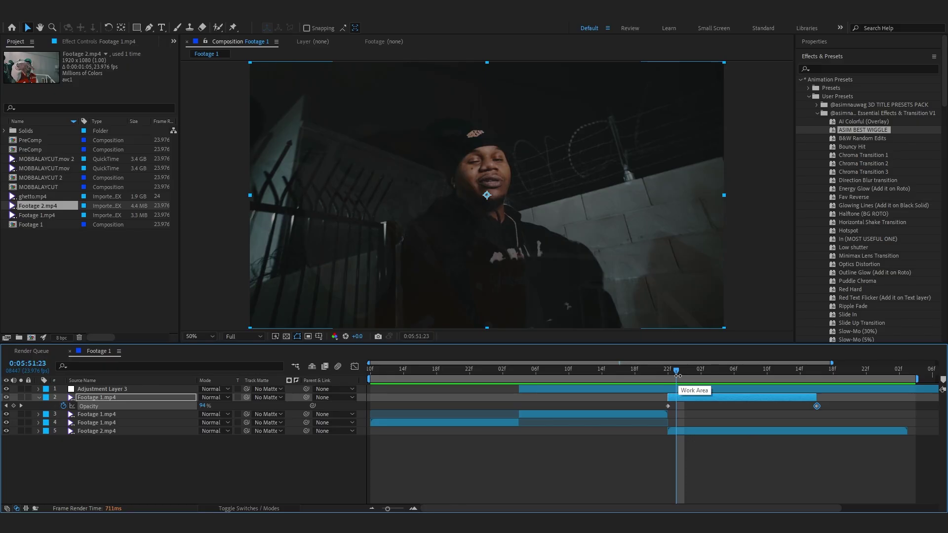
{"action": "key", "text": "ctrl+space"}
{"action": "type", "text": "black"}
{"action": "key", "text": "Return"}
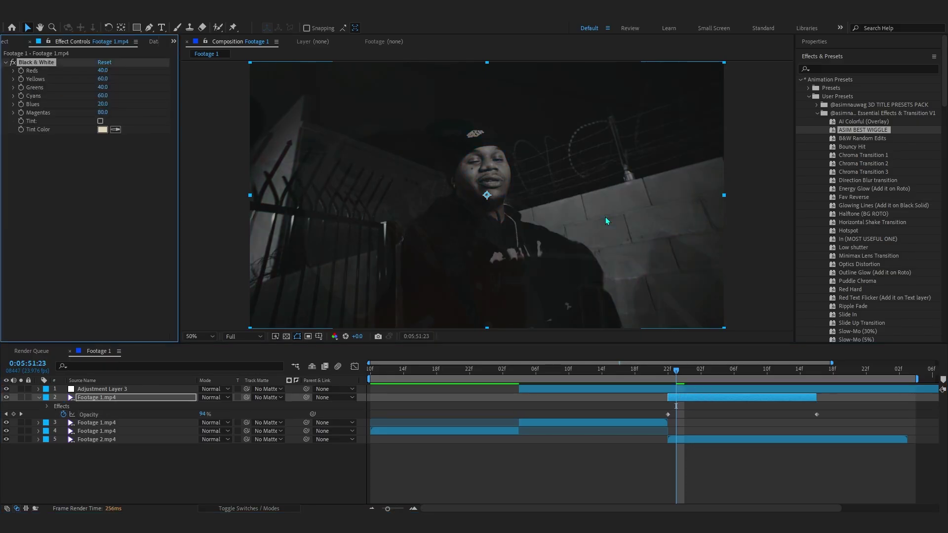
Add a Curves effect to the frozen Footage 1.mp4 layer, raising the midtones slightly while holding down the shadows for more contrast
{"action": "key", "text": "ctrl+space"}
{"action": "type", "text": "curves"}
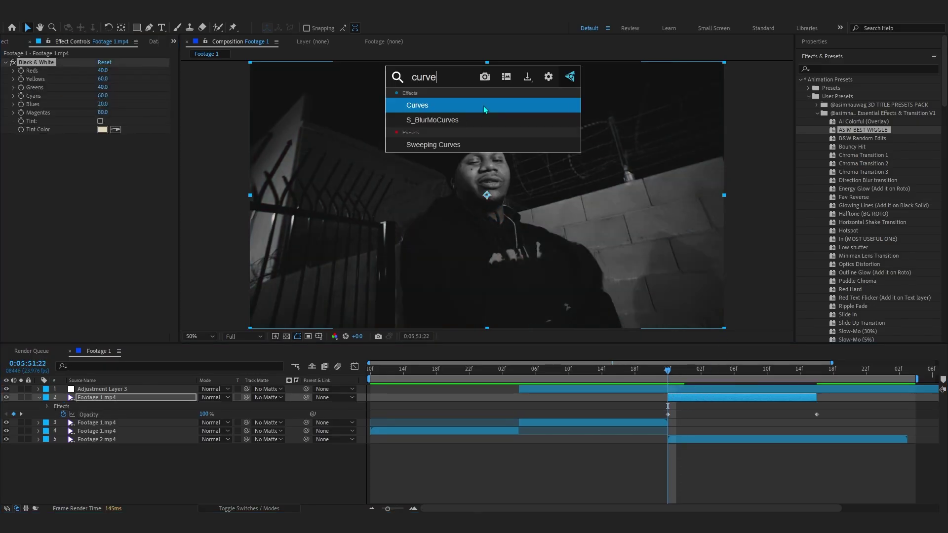
{"action": "key", "text": "Return"}
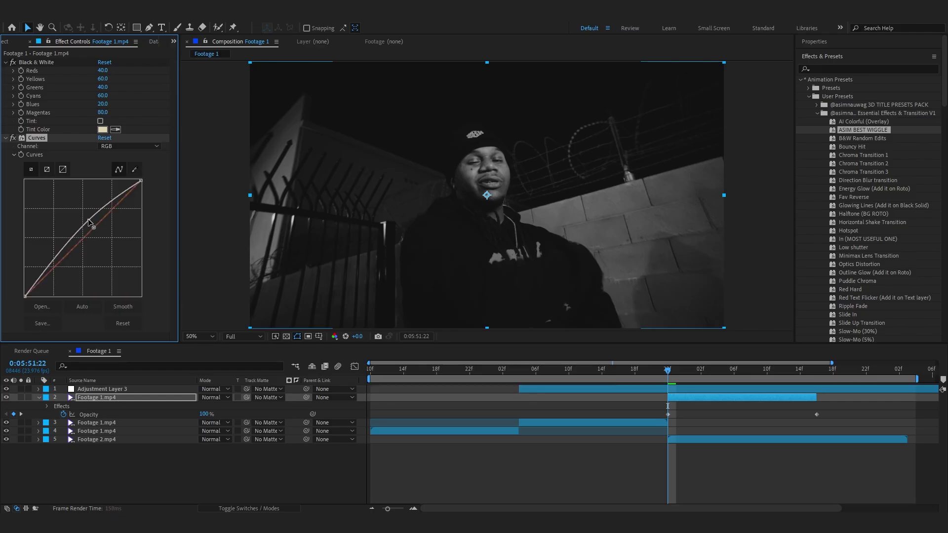
{"action": "left_click_drag", "start_coordinate": [88, 222], "coordinate": [88, 220]}
{"action": "left_click_drag", "start_coordinate": [52, 271], "coordinate": [51, 268]}
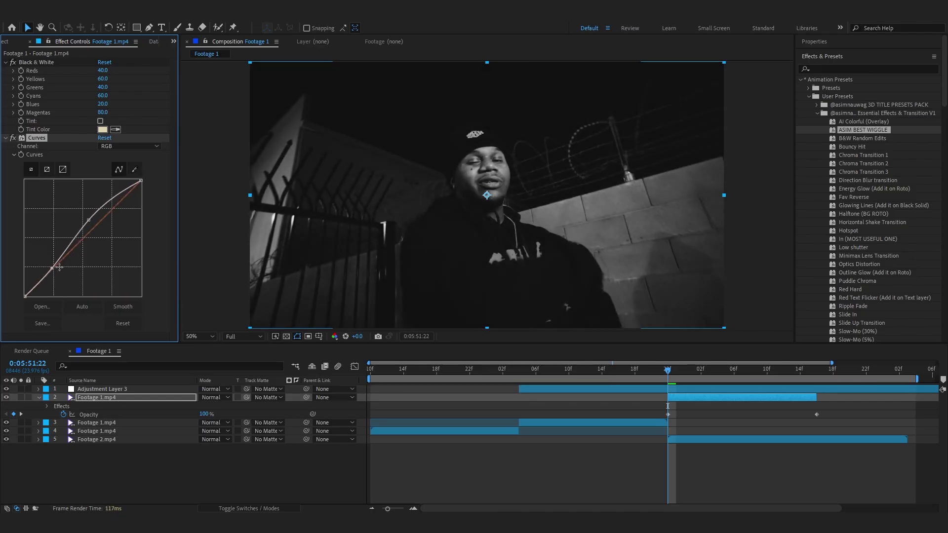
{"action": "key", "text": "space"}
Add Camera Lens Blur to the frozen layer, keyframe its radius from 0 at 0:05:52:01 to 20 at 0:05:52:15, and preview the fade
{"action": "key", "text": "ctrl+space"}
{"action": "type", "text": "camer"}
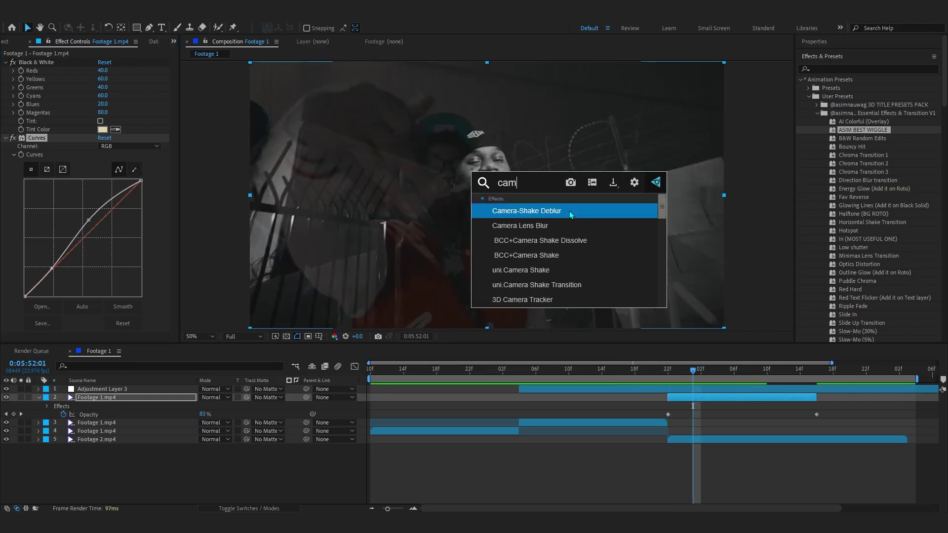
{"action": "left_click", "coordinate": [562, 224]}
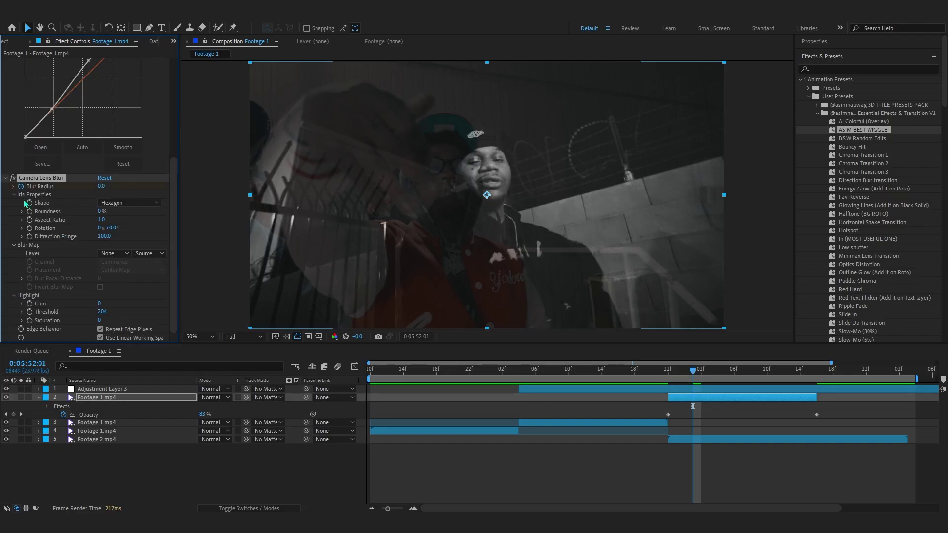
{"action": "key", "text": "u"}
{"action": "key", "text": "space"}
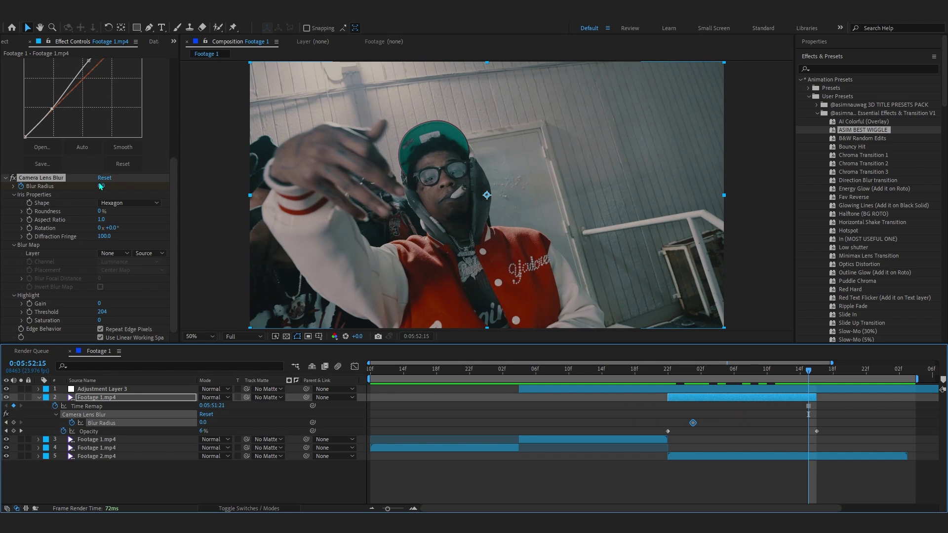
{"action": "left_click_drag", "start_coordinate": [103, 186], "coordinate": [113, 186]}
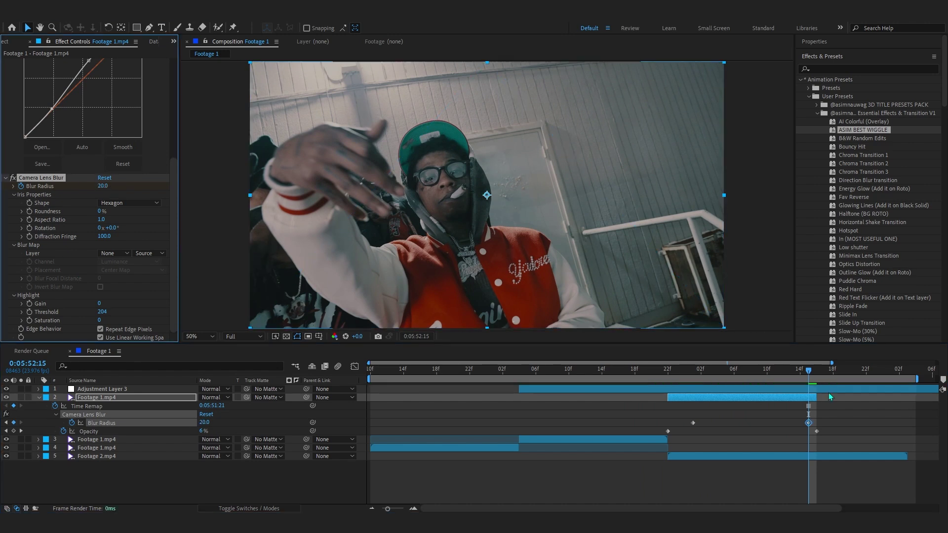
{"action": "left_click_drag", "start_coordinate": [698, 373], "coordinate": [630, 373]}
{"action": "key", "text": "space"}
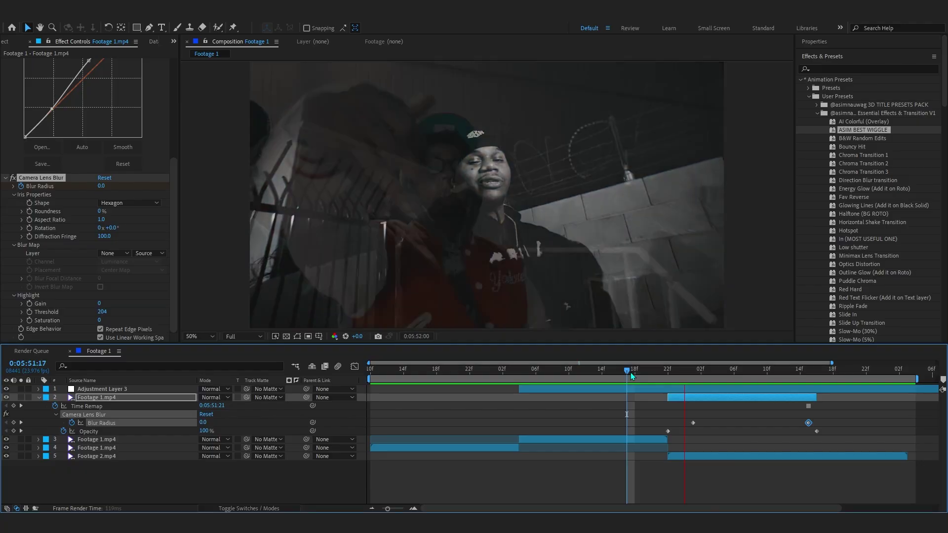
Add Hue/Saturation to the Footage 2.mp4 layer and set a Channel Range keyframe at 0:05:52:13
{"action": "left_click_drag", "start_coordinate": [750, 372], "coordinate": [815, 411]}
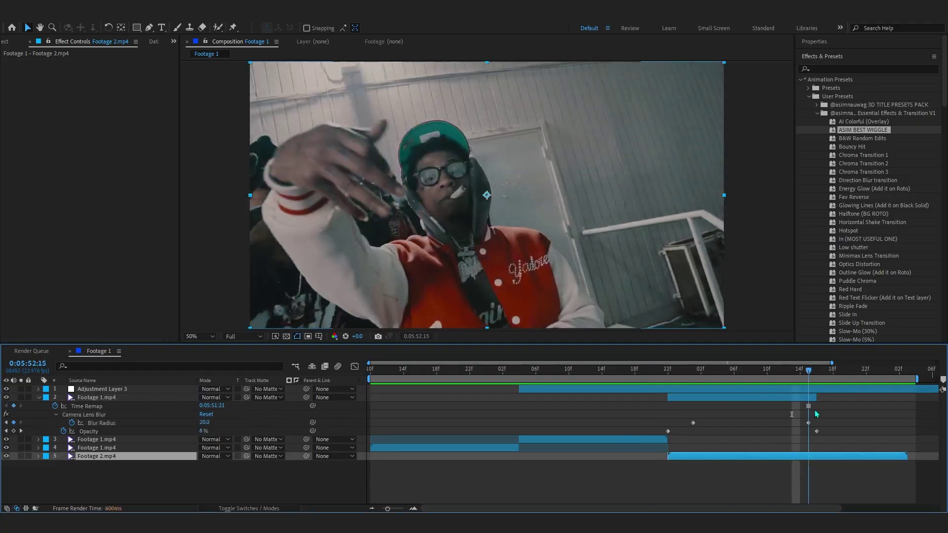
{"action": "key", "text": "ctrl+space"}
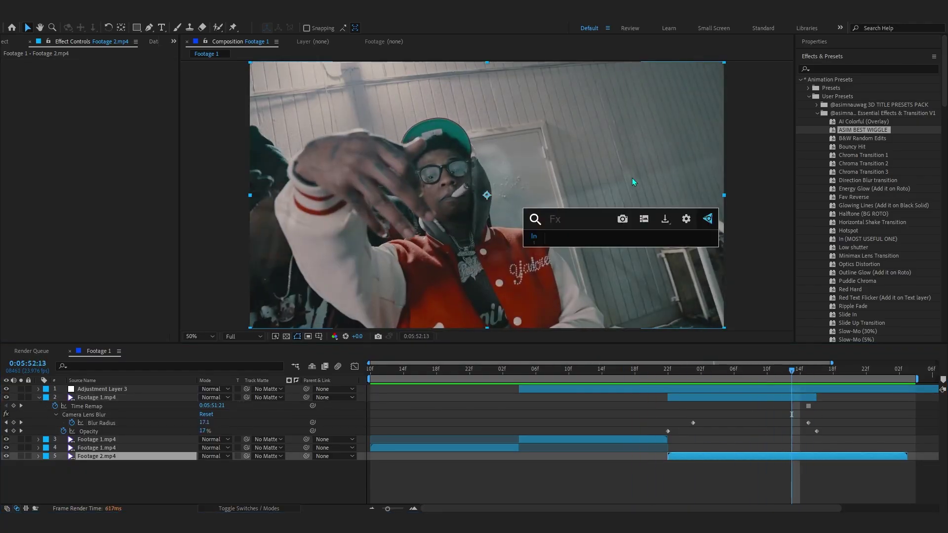
{"action": "type", "text": "hue"}
{"action": "key", "text": "Return"}
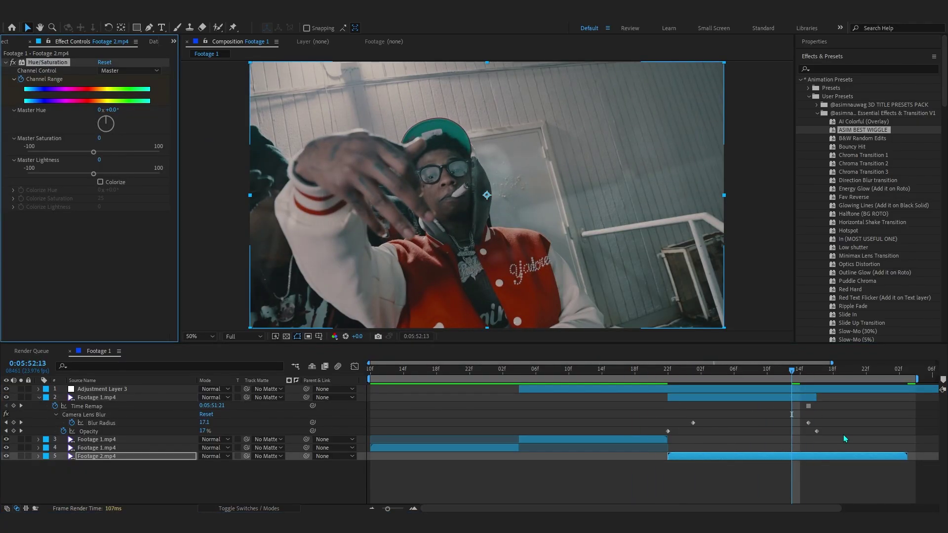
{"action": "key", "text": "u"}
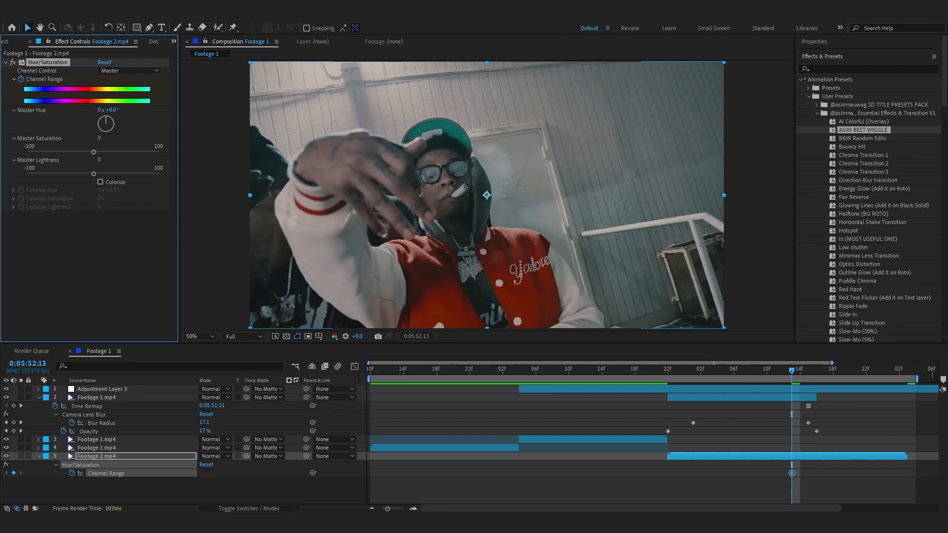
Keyframe Footage 2.mp4's master saturation to -100 at 0:05:51:23 and shift that keyframe to 0:05:52:00
{"action": "left_click_drag", "start_coordinate": [791, 370], "coordinate": [676, 386]}
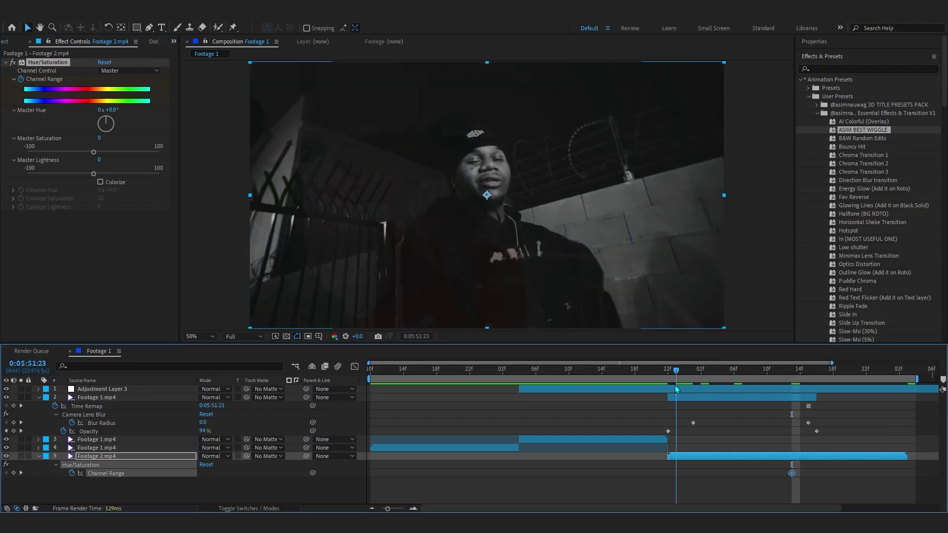
{"action": "left_click_drag", "start_coordinate": [93, 152], "coordinate": [13, 157]}
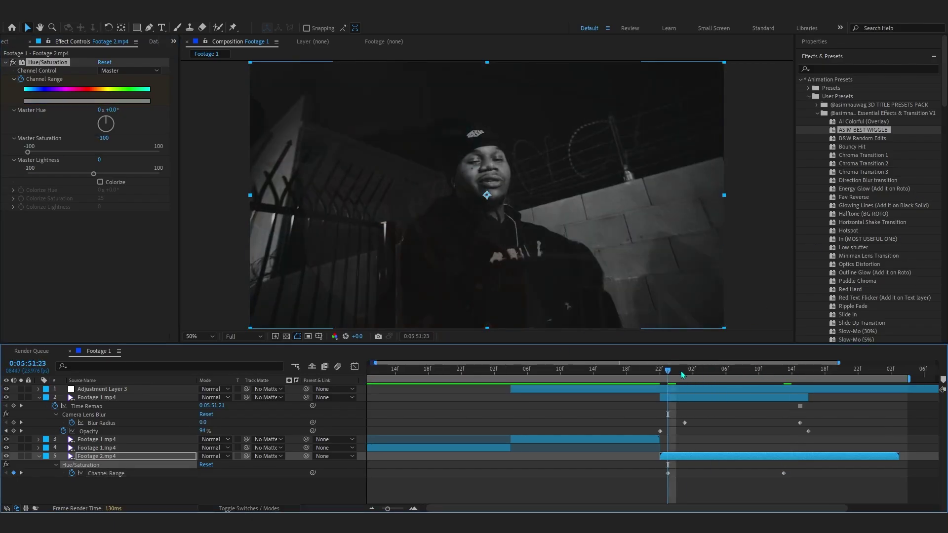
{"action": "left_click_drag", "start_coordinate": [668, 473], "coordinate": [675, 473]}
Add Camera Lens Blur to the Footage 2.mp4 layer with a blur radius keyframe of 4 at 0:05:52:12
{"action": "left_click_drag", "start_coordinate": [679, 372], "coordinate": [785, 411]}
{"action": "key", "text": "ctrl+space"}
{"action": "type", "text": "cam"}
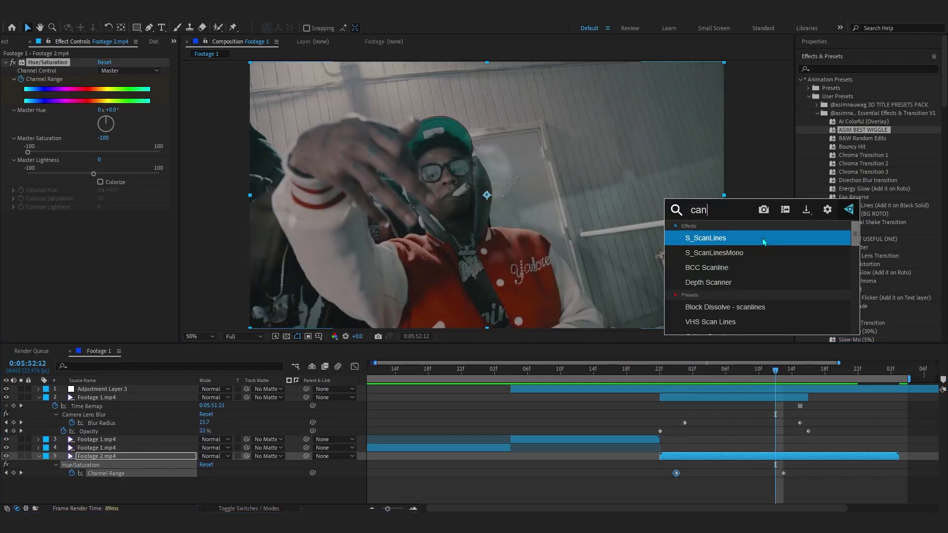
{"action": "left_click", "coordinate": [760, 253]}
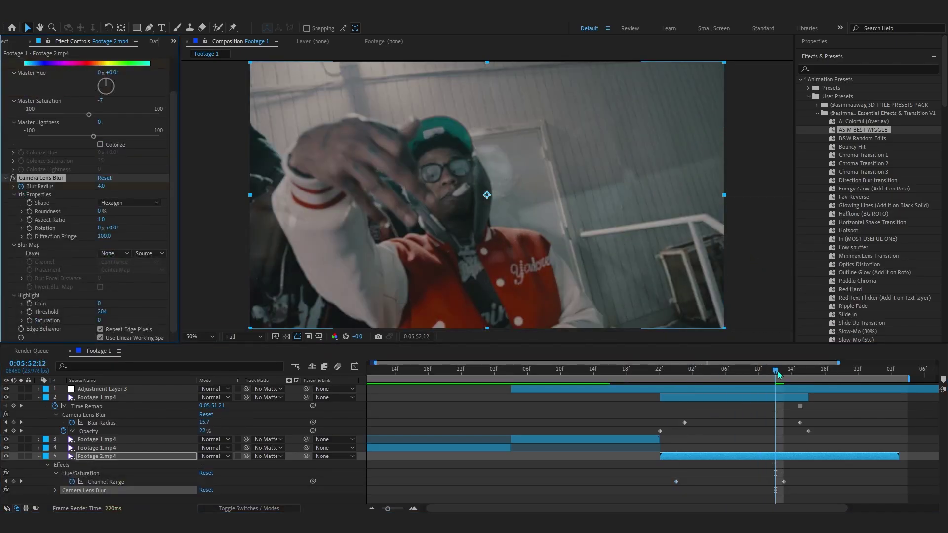
{"action": "left_click_drag", "start_coordinate": [778, 375], "coordinate": [684, 375]}
{"action": "key", "text": "space"}
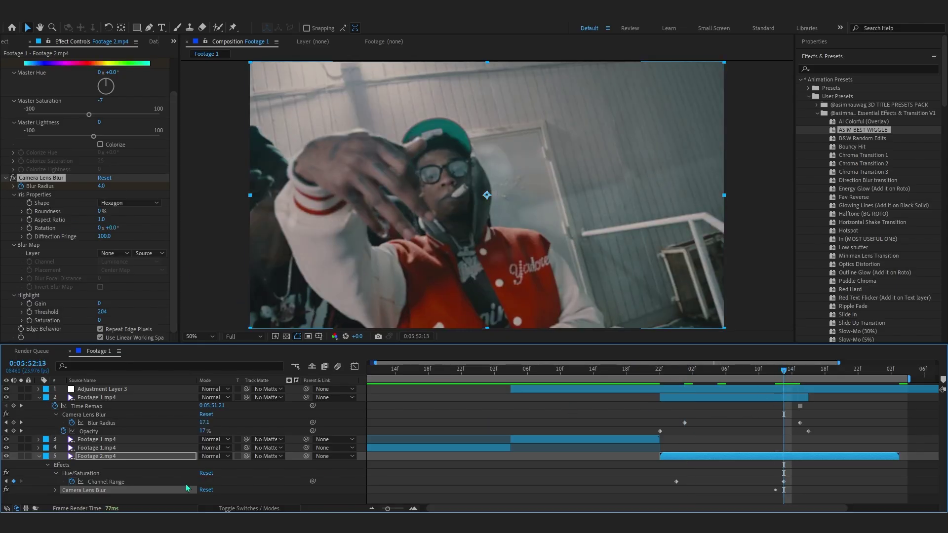
Keyframe Footage 2.mp4's blur radius to 0 at 0:05:52:13 and delete the keyframe at 0:05:52:12
{"action": "key", "text": "u"}
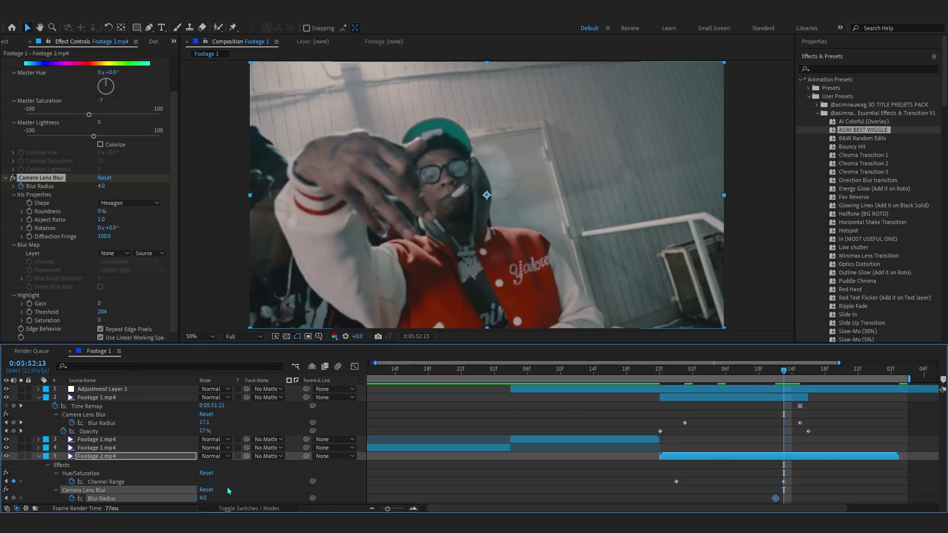
{"action": "left_click", "coordinate": [202, 497]}
{"action": "type", "text": "0"}
{"action": "key", "text": "Return"}
{"action": "left_click_drag", "start_coordinate": [778, 502], "coordinate": [751, 466]}
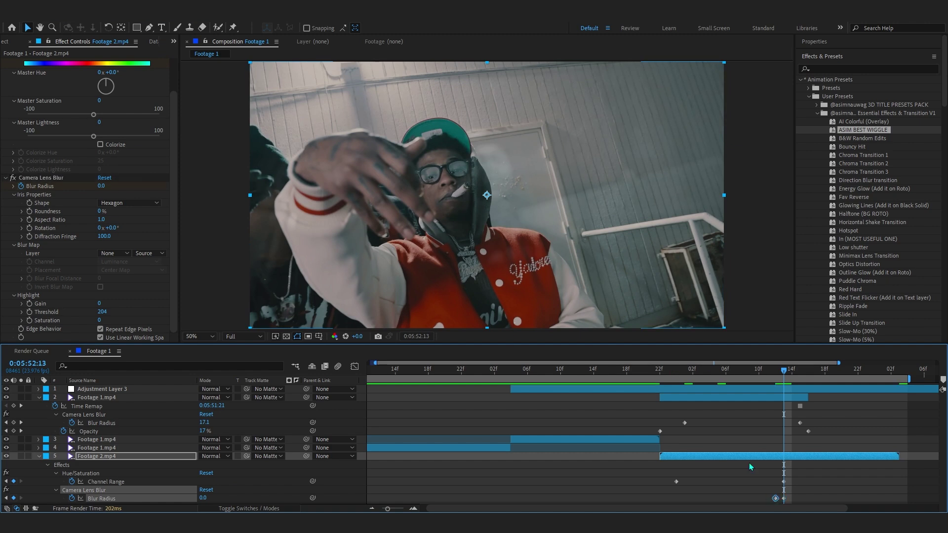
{"action": "key", "text": "Delete"}
Set Footage 2.mp4's blur radius to 20 at 0:05:52:00
{"action": "left_click", "coordinate": [667, 377]}
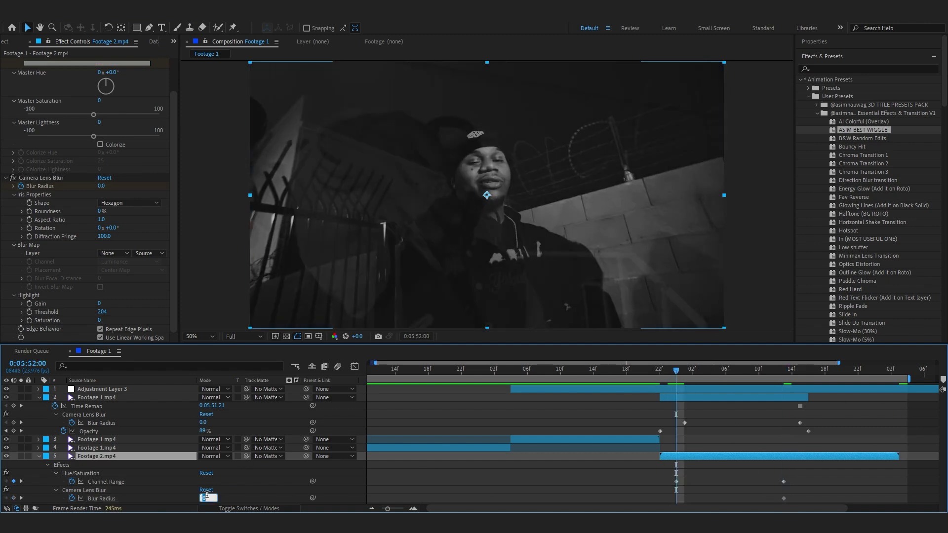
{"action": "type", "text": "20"}
{"action": "left_click", "coordinate": [631, 476]}
Preview the desaturated, blurred transition from about 0:05:51:19 into Footage 2.mp4
{"action": "left_click_drag", "start_coordinate": [651, 371], "coordinate": [644, 419]}
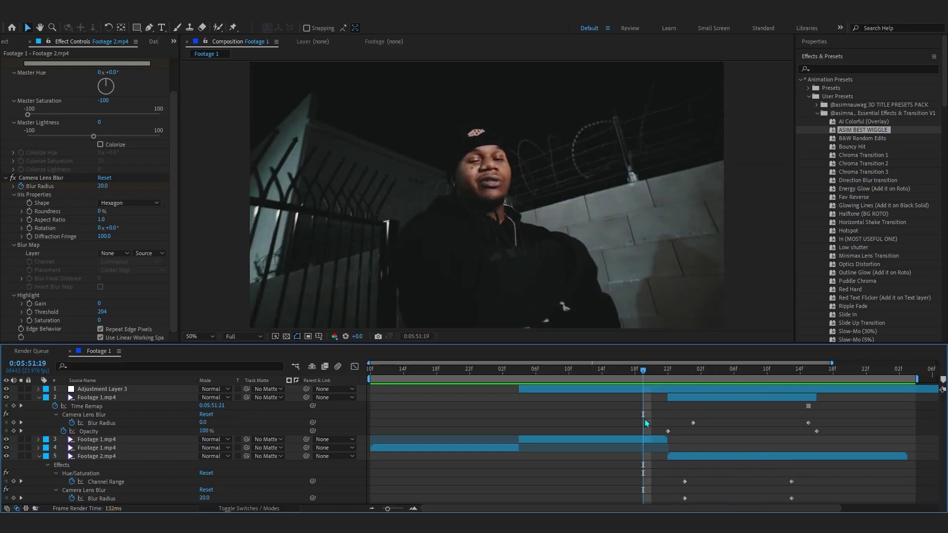
{"action": "key", "text": "space"}
{"action": "left_click", "coordinate": [649, 372]}
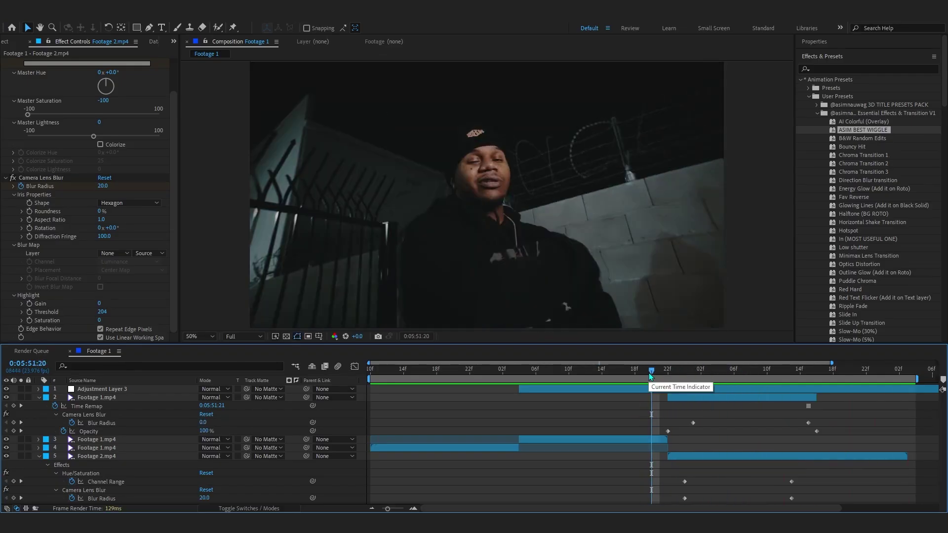
{"action": "key", "text": "space"}
{"action": "left_click_drag", "start_coordinate": [654, 369], "coordinate": [647, 369]}
{"action": "key", "text": "space"}
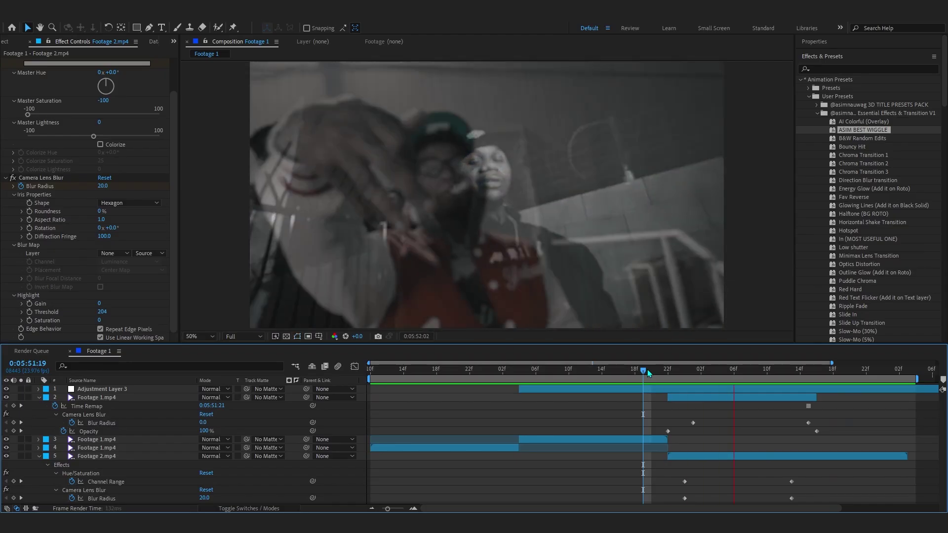
{"action": "key", "text": "space"}
{"action": "key", "text": "space"}
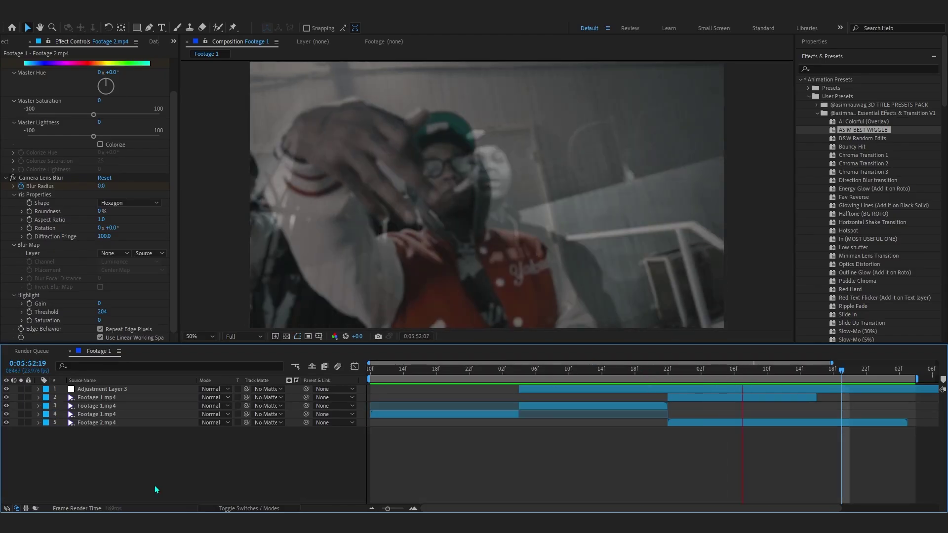
{"action": "key", "text": "space"}
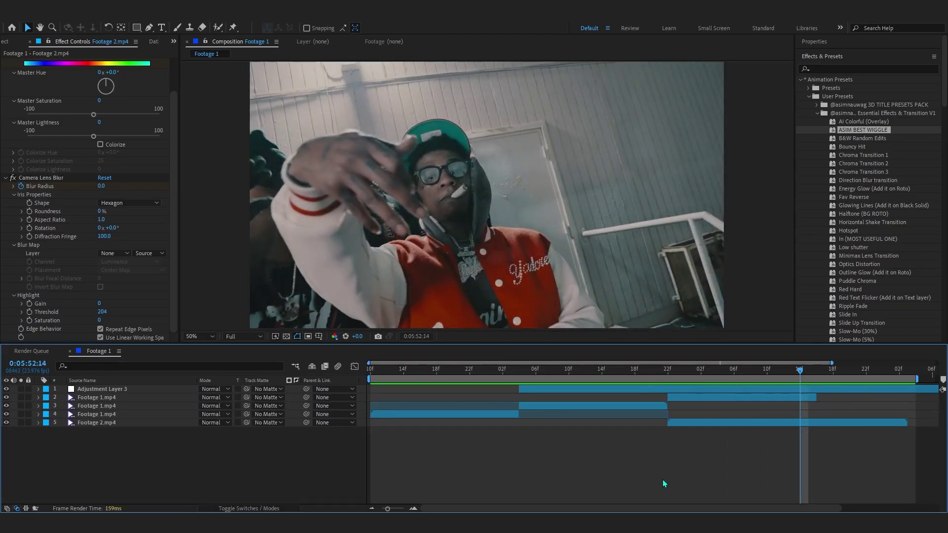
Create a new adjustment layer above all layers and trim it to the single frame at 0:05:51:21
{"action": "right_click", "coordinate": [691, 460]}
{"action": "mouse_move", "coordinate": [719, 333]}
{"action": "left_click", "coordinate": [871, 406]}
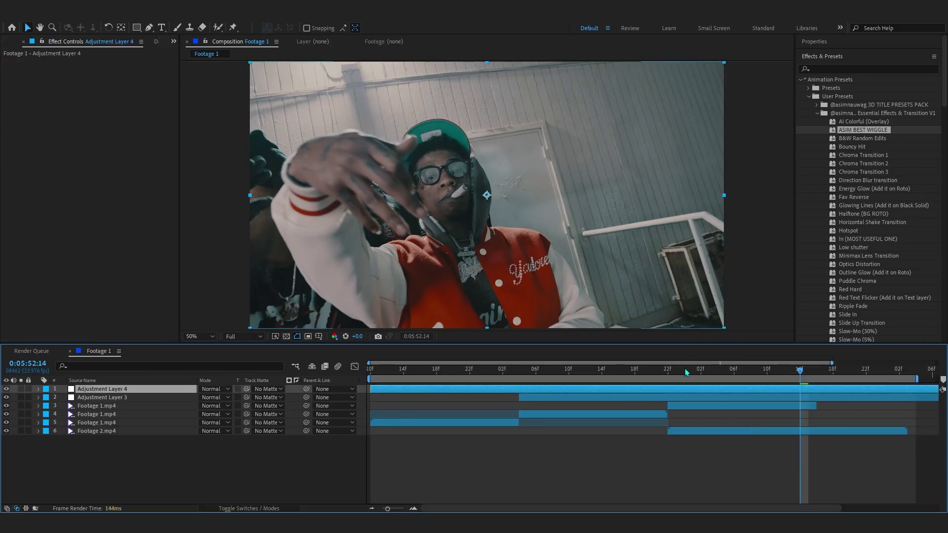
{"action": "left_click_drag", "start_coordinate": [651, 371], "coordinate": [660, 370]}
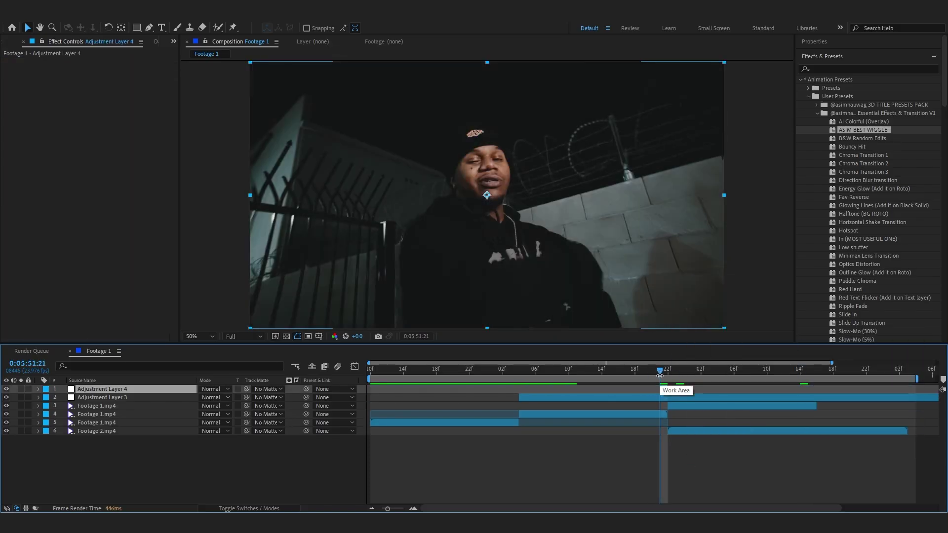
{"action": "key", "text": "="}
{"action": "key", "text": "="}
{"action": "mouse_move", "coordinate": [579, 374]}
{"action": "left_mouse_down"}
{"action": "mouse_move", "coordinate": [620, 375]}
{"action": "mouse_move", "coordinate": [573, 377]}
{"action": "mouse_move", "coordinate": [587, 388]}
{"action": "mouse_move", "coordinate": [579, 392]}
{"action": "left_mouse_up"}
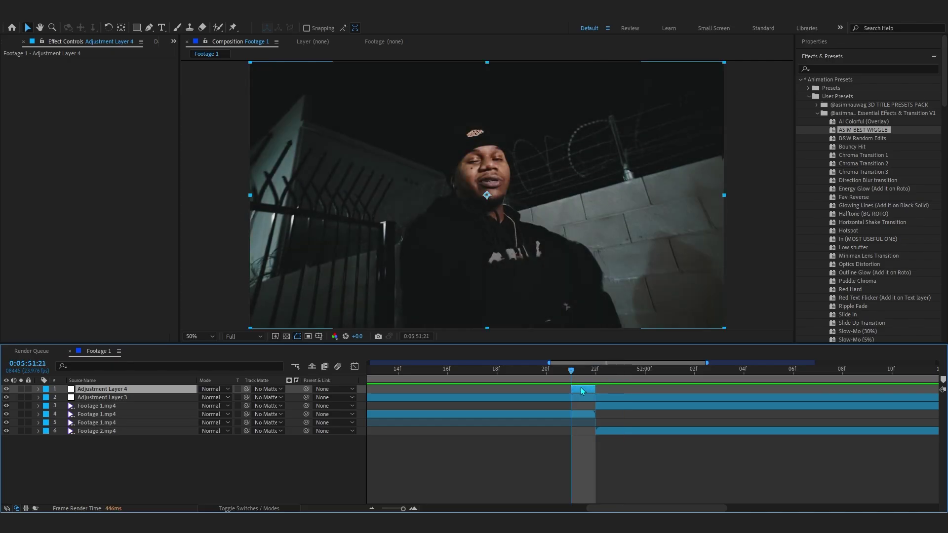
Apply Minimax to the one-frame adjustment layer with direction Just Vertical and a radius of 26
{"action": "key", "text": "ctrl+space"}
{"action": "type", "text": "minim"}
{"action": "key", "text": "Return"}
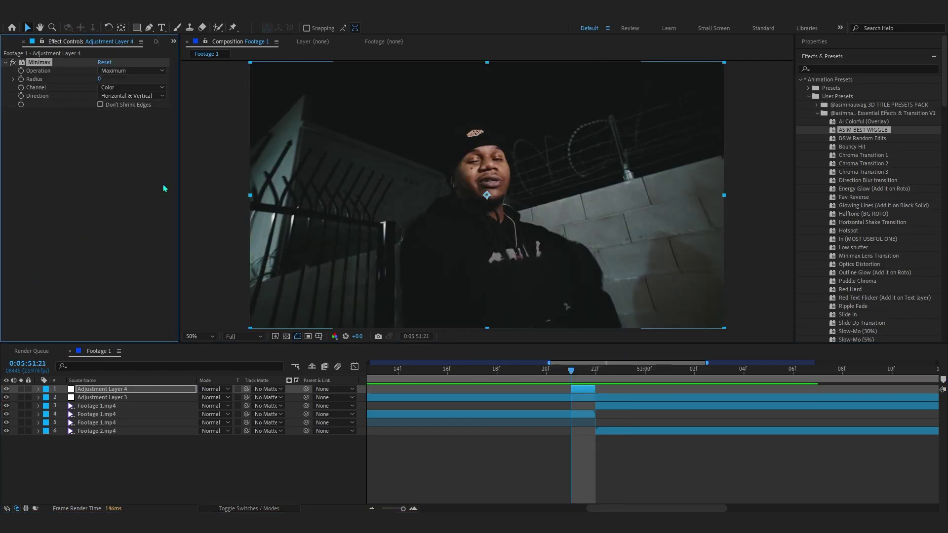
{"action": "left_click", "coordinate": [110, 95]}
{"action": "left_click", "coordinate": [124, 128]}
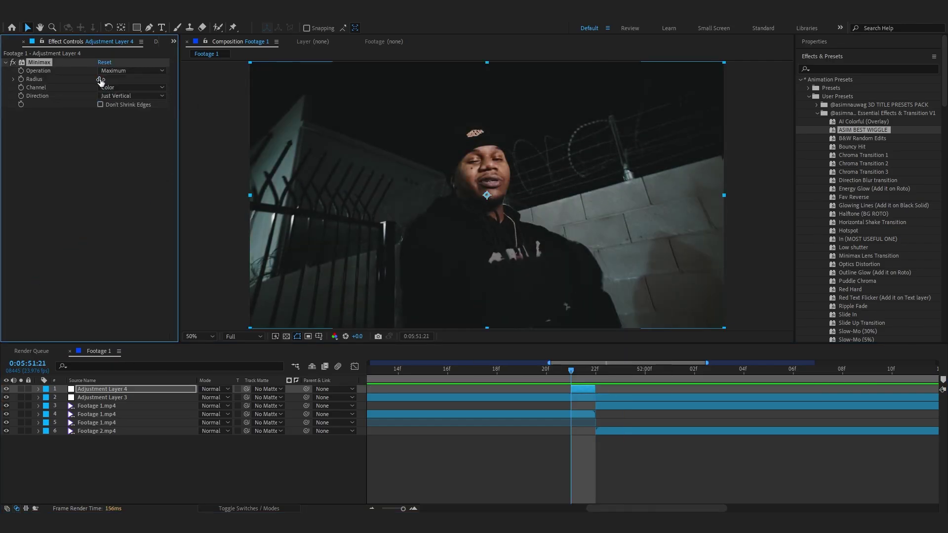
{"action": "left_click_drag", "start_coordinate": [127, 77], "coordinate": [114, 78]}
Add an Exposure effect to the one-frame adjustment layer and raise its exposure to about 4.03
{"action": "key", "text": "ctrl+space"}
{"action": "type", "text": "exp"}
{"action": "key", "text": "Return"}
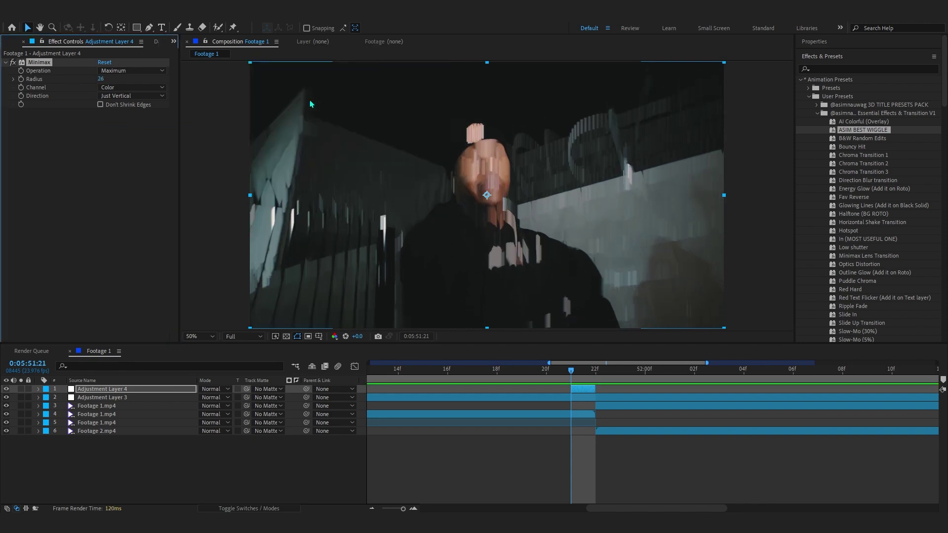
{"action": "left_click_drag", "start_coordinate": [214, 125], "coordinate": [326, 114]}
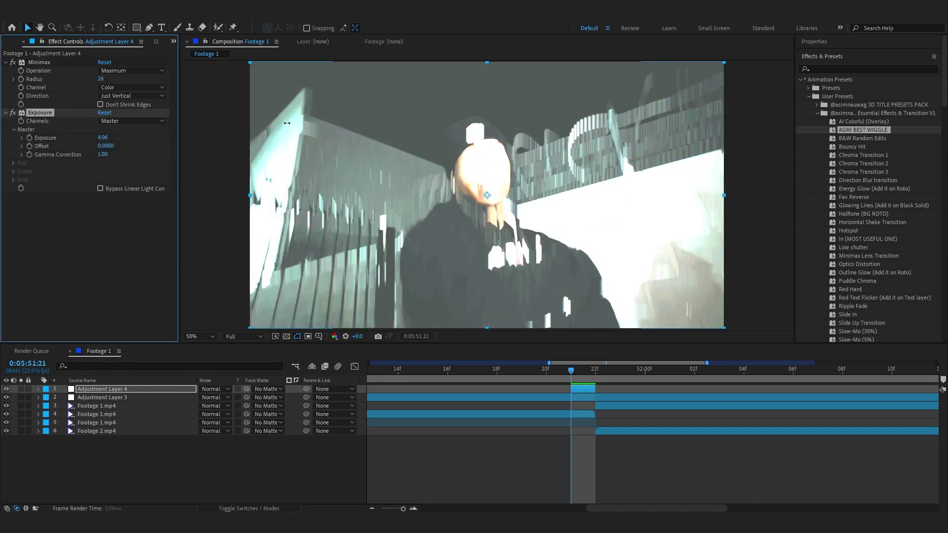
Add a Curves effect to the one-frame adjustment layer, shape it into a contrast-boosting S-curve, and play back the result
{"action": "key", "text": "comma"}
{"action": "key", "text": "ctrl+space"}
{"action": "type", "text": "cu"}
{"action": "left_click", "coordinate": [615, 161]}
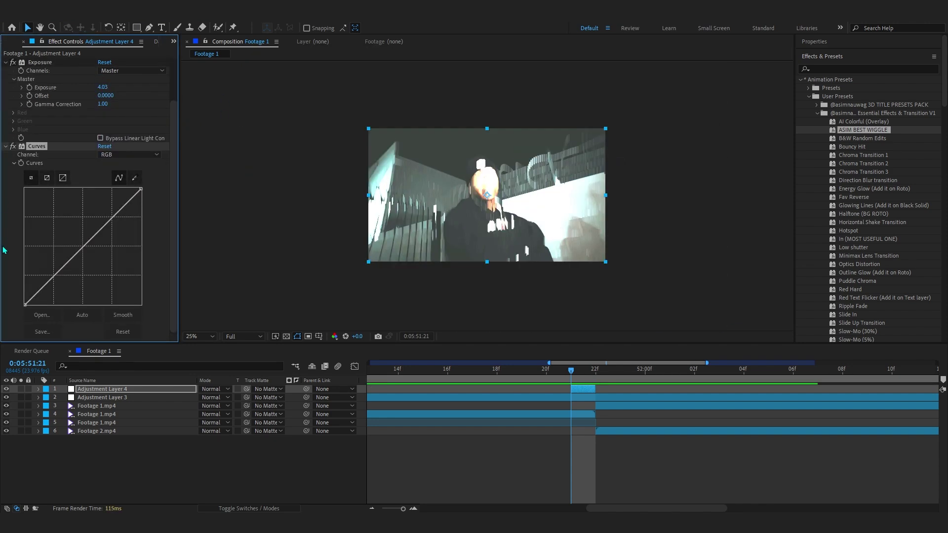
{"action": "left_click_drag", "start_coordinate": [64, 268], "coordinate": [67, 274]}
{"action": "left_click_drag", "start_coordinate": [105, 228], "coordinate": [98, 217]}
{"action": "key", "text": "space"}
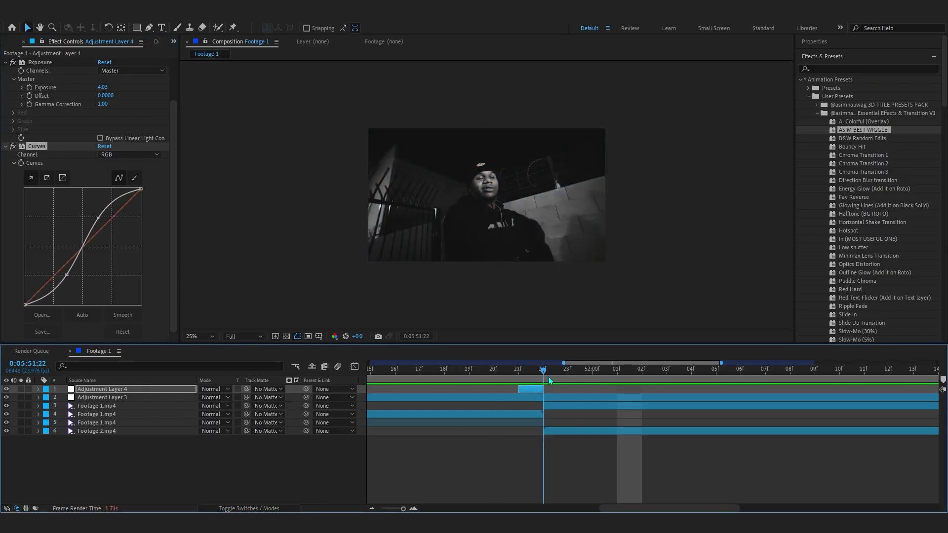
{"action": "key", "text": "space"}
Duplicate the one-frame adjustment layer and stagger the copies, with the lower one at 0:05:51:20 and the upper one at 0:05:51:21
{"action": "left_click", "coordinate": [526, 389]}
{"action": "key", "text": "ctrl+d"}
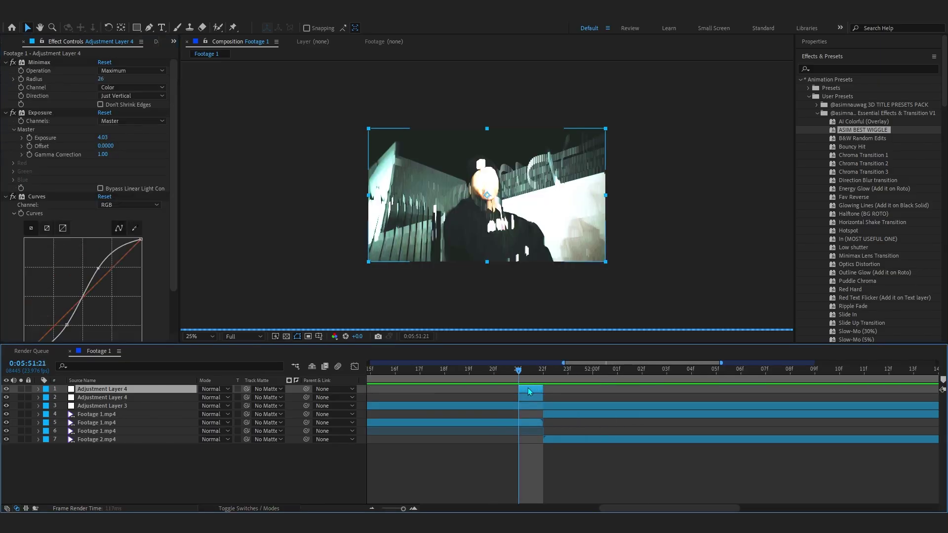
{"action": "left_click_drag", "start_coordinate": [526, 389], "coordinate": [566, 390]}
{"action": "left_click", "coordinate": [540, 397], "text": "shift"}
{"action": "key", "text": "alt+Page_Up"}
{"action": "left_click", "coordinate": [546, 407]}
{"action": "left_click", "coordinate": [524, 391]}
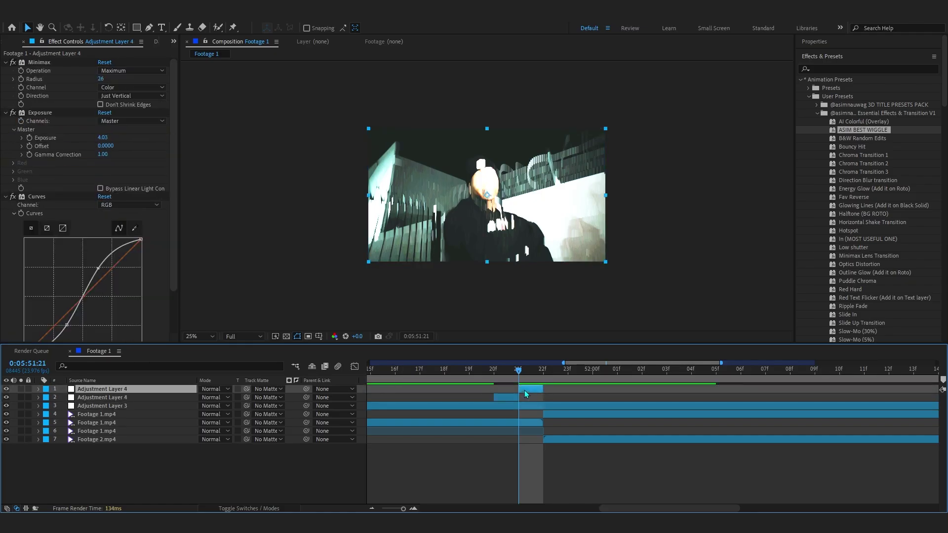
Remove all effects from the upper one-frame adjustment layer at 0:05:51:21
{"action": "left_click", "coordinate": [103, 147]}
{"action": "left_click", "coordinate": [48, 122]}
{"action": "key", "text": "ctrl+a"}
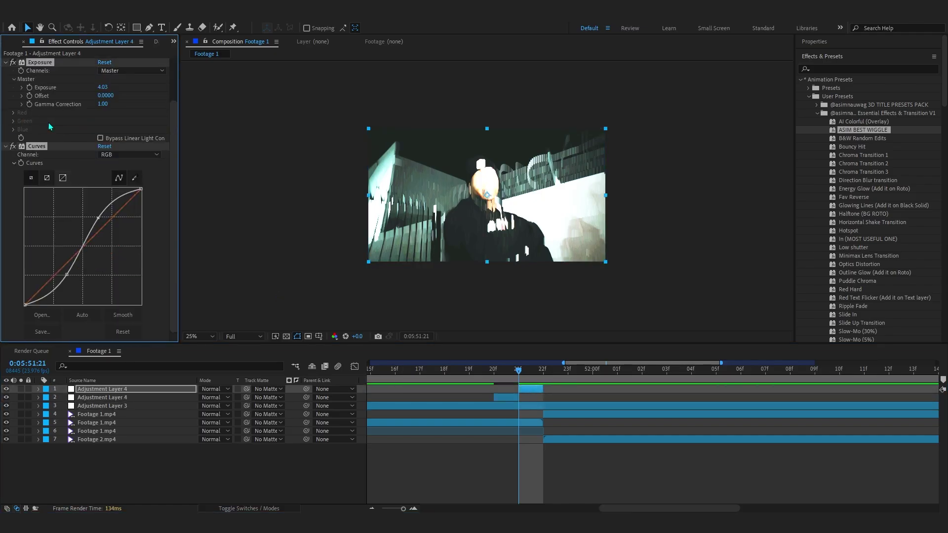
{"action": "key", "text": "Delete"}
Apply an Invert effect to the upper one-frame adjustment layer with its channel set to Luminance
{"action": "key", "text": "ctrl+space"}
{"action": "type", "text": "n"}
{"action": "key", "text": "BackSpace"}
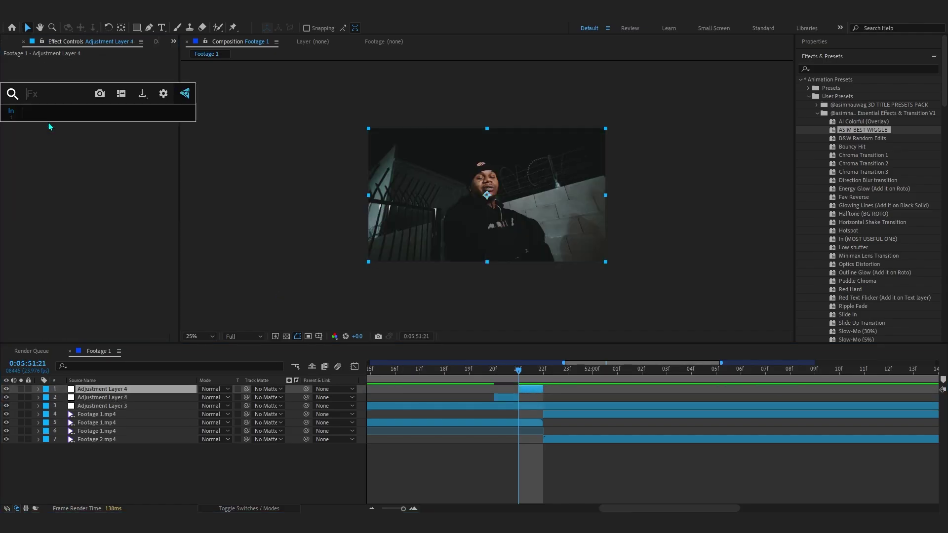
{"action": "type", "text": "inv"}
{"action": "key", "text": "Return"}
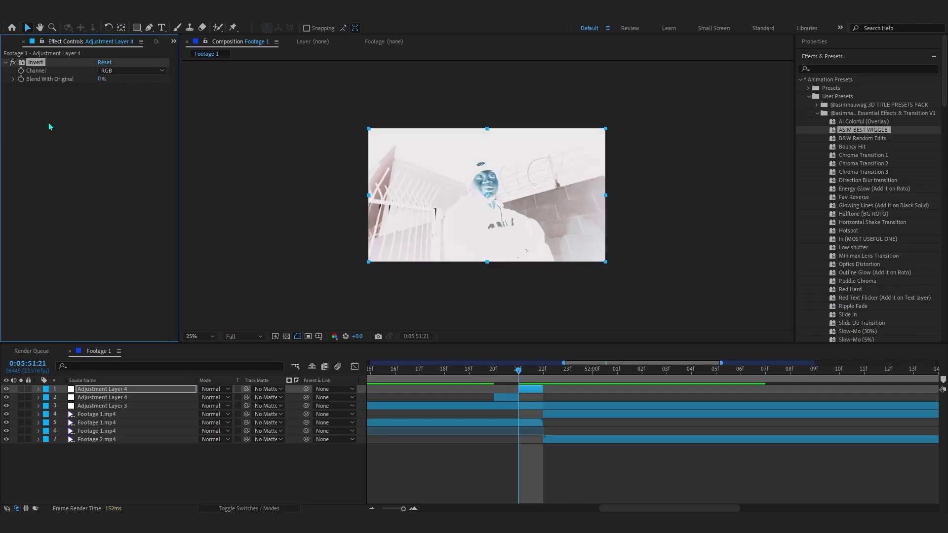
{"action": "left_click", "coordinate": [131, 71]}
{"action": "left_click", "coordinate": [128, 186]}
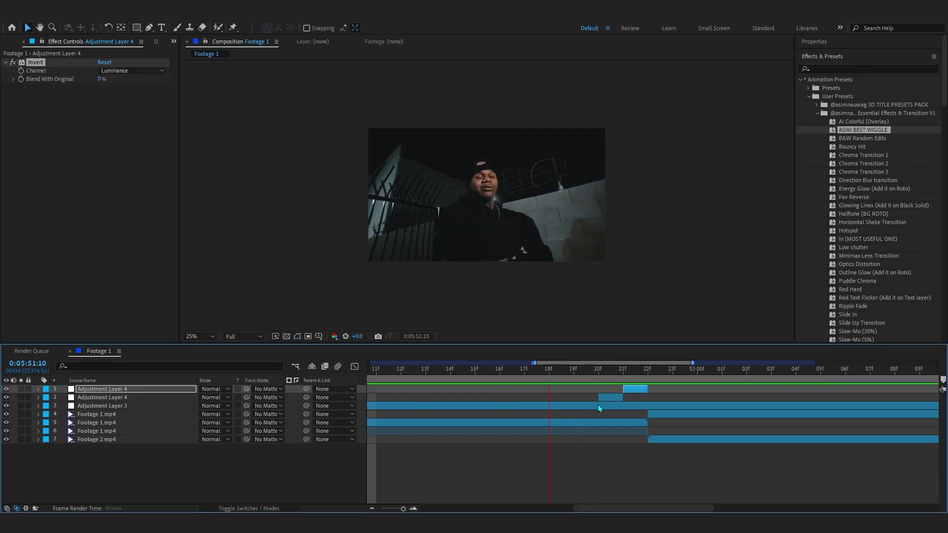
Play back the transition around the two one-frame flash layers, including from about 0:05:51:18 into Footage 2.mp4
{"action": "key", "text": ";"}
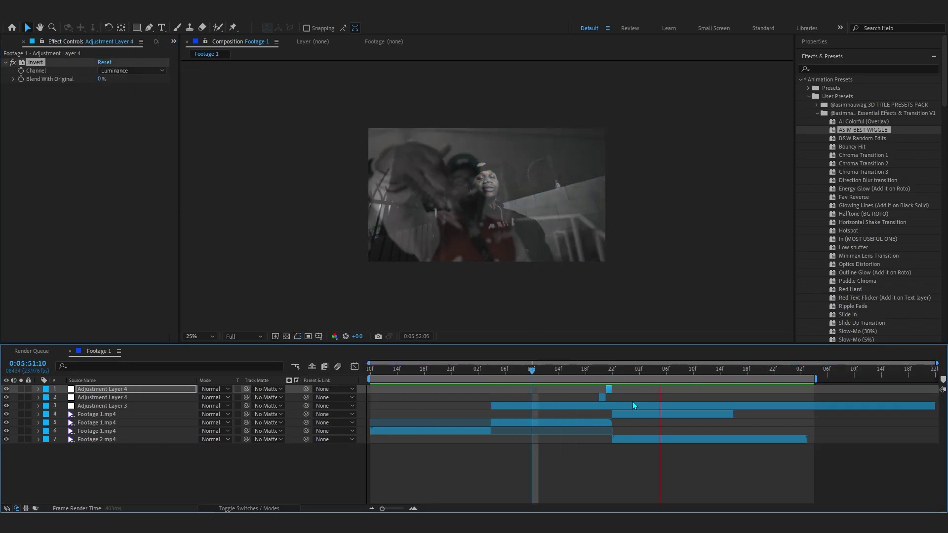
{"action": "key", "text": "space"}
{"action": "left_click_drag", "start_coordinate": [579, 371], "coordinate": [552, 371]}
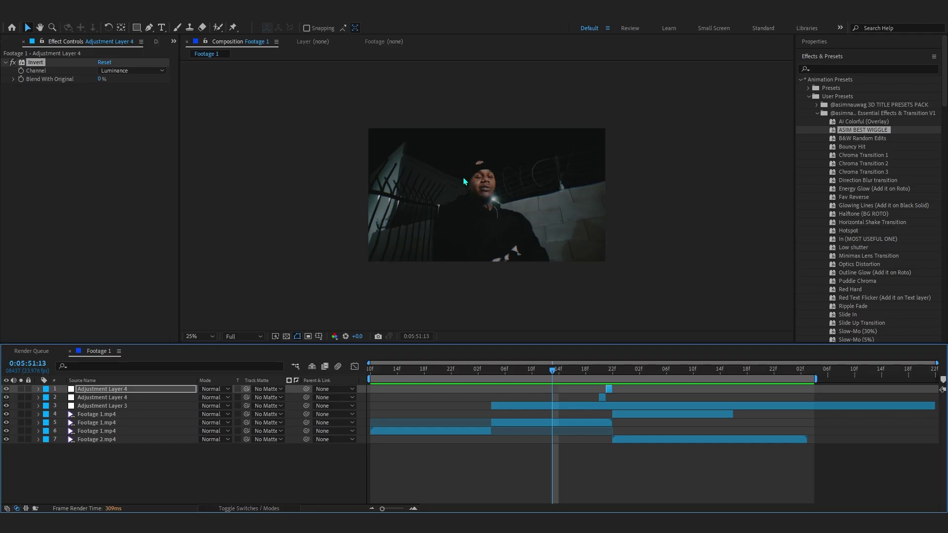
{"action": "scroll", "coordinate": [464, 182], "scroll_direction": "up", "scroll_amount": 2}
{"action": "key", "text": "space"}
{"action": "key", "text": "space"}
{"action": "scroll", "coordinate": [492, 220], "scroll_direction": "down", "scroll_amount": 1}
{"action": "left_click", "coordinate": [586, 371]}
{"action": "key", "text": "space"}
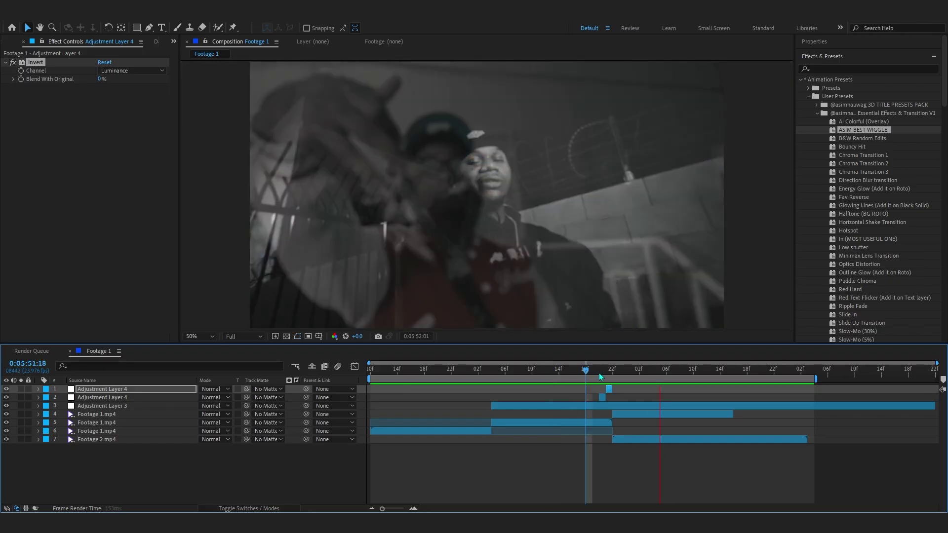
On the one-frame adjustment layer at 0:05:51:20, set the Minimax radius to 17 and the exposure to 3.38, then preview
{"action": "left_click", "coordinate": [599, 371]}
{"action": "key", "text": "ctrl+Down"}
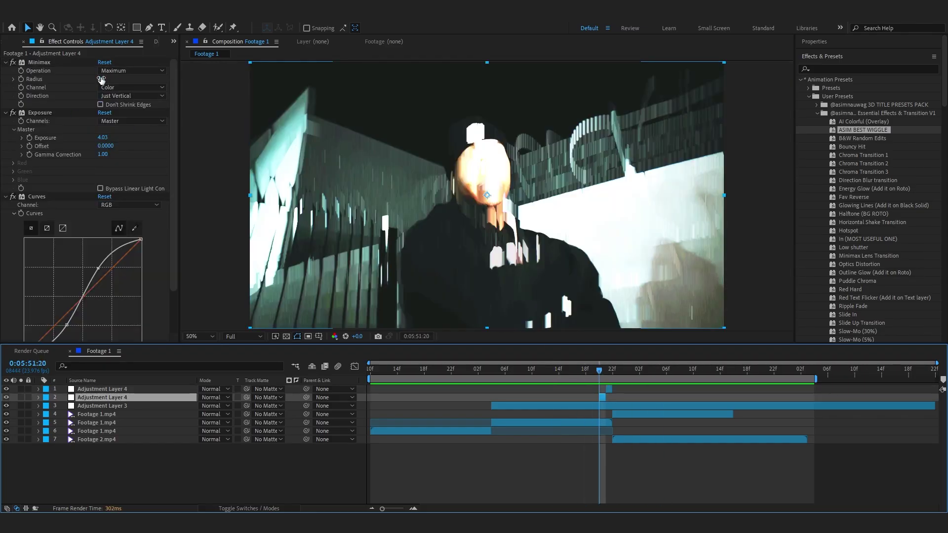
{"action": "left_click_drag", "start_coordinate": [101, 80], "coordinate": [93, 81]}
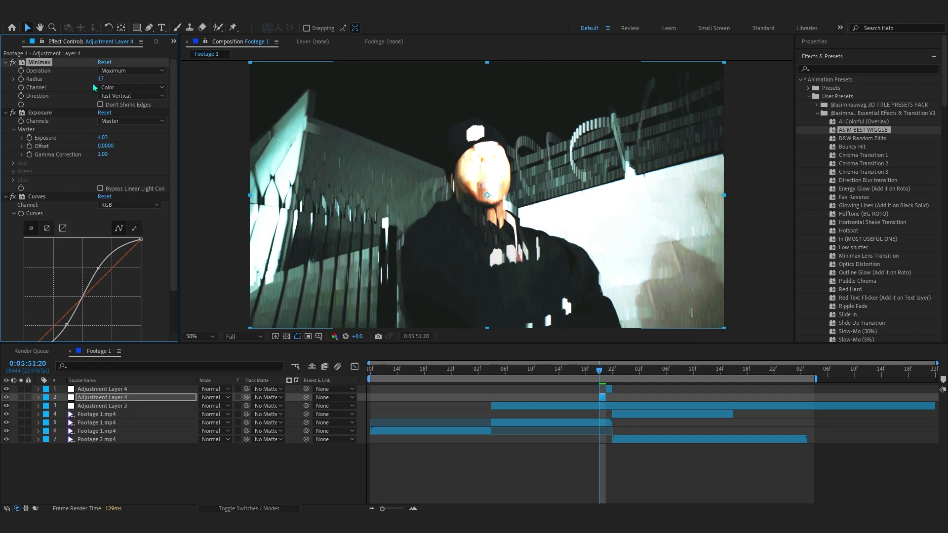
{"action": "left_click_drag", "start_coordinate": [105, 140], "coordinate": [72, 140]}
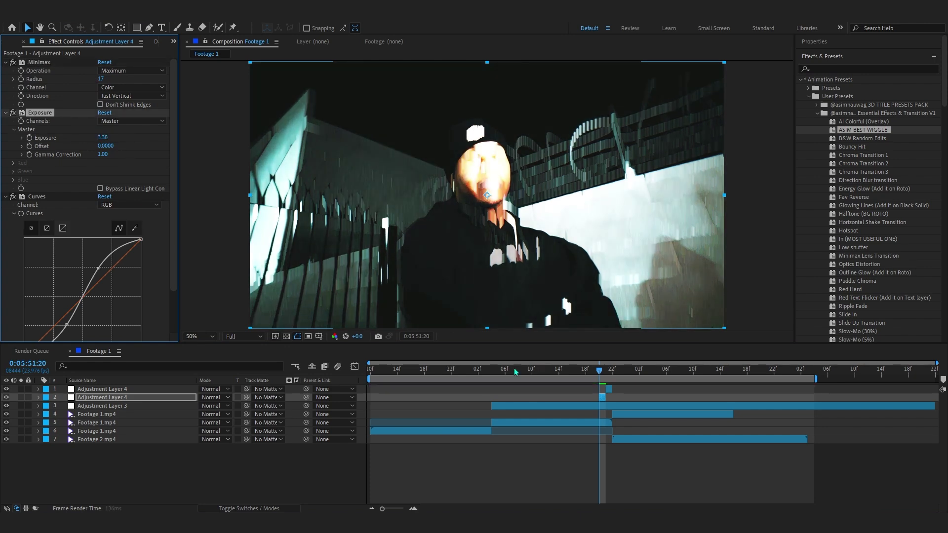
{"action": "left_click", "coordinate": [545, 371]}
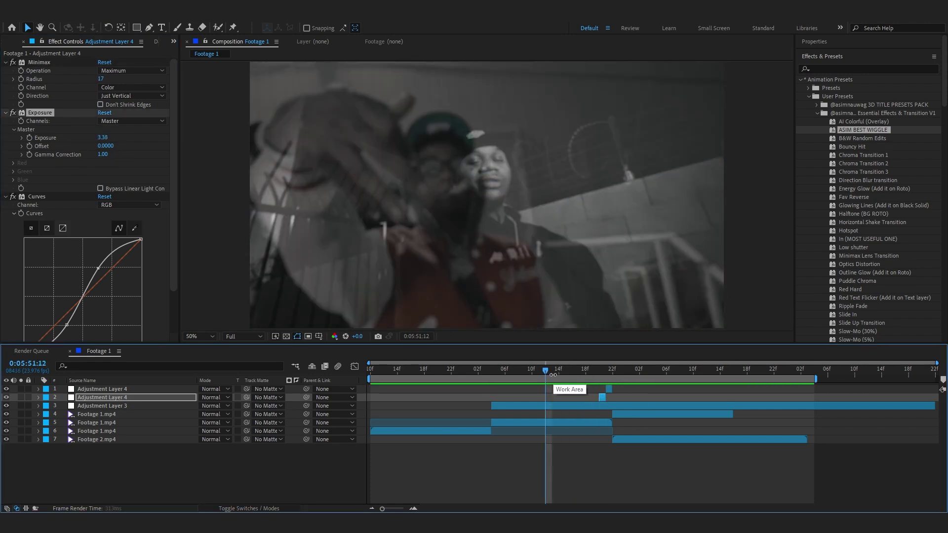
{"action": "key", "text": "space"}
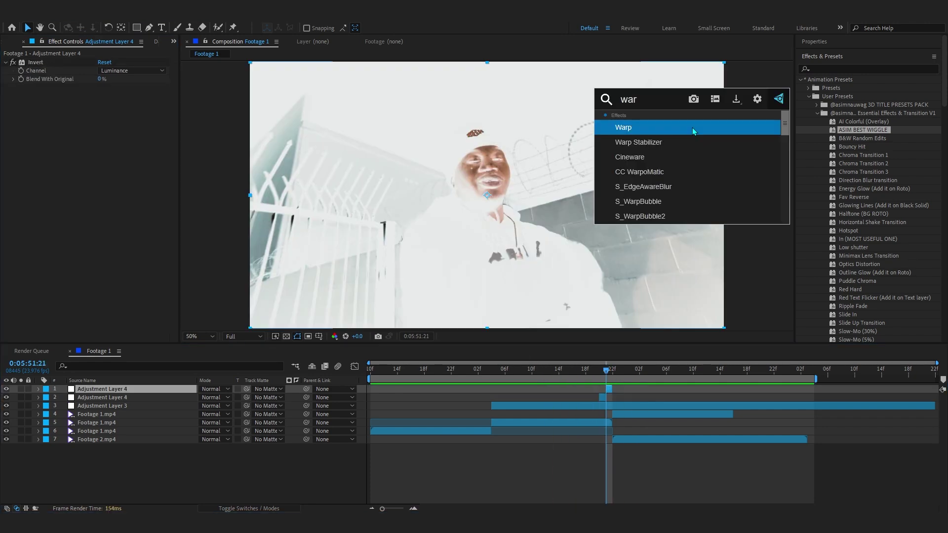
Apply Warp to the inverted one-frame adjustment layer with the FishEye style and a bend of -53
{"action": "left_click", "coordinate": [693, 130]}
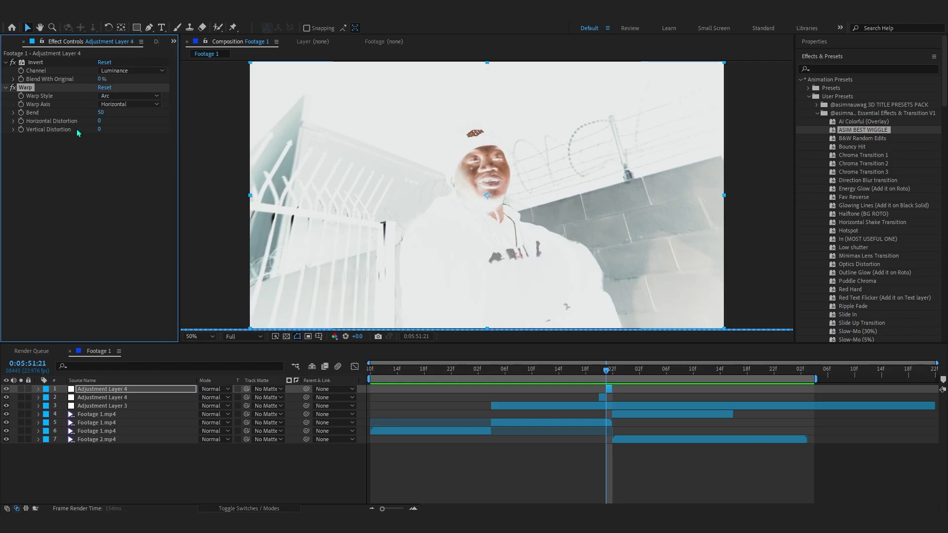
{"action": "left_click", "coordinate": [121, 97]}
{"action": "left_click", "coordinate": [124, 226]}
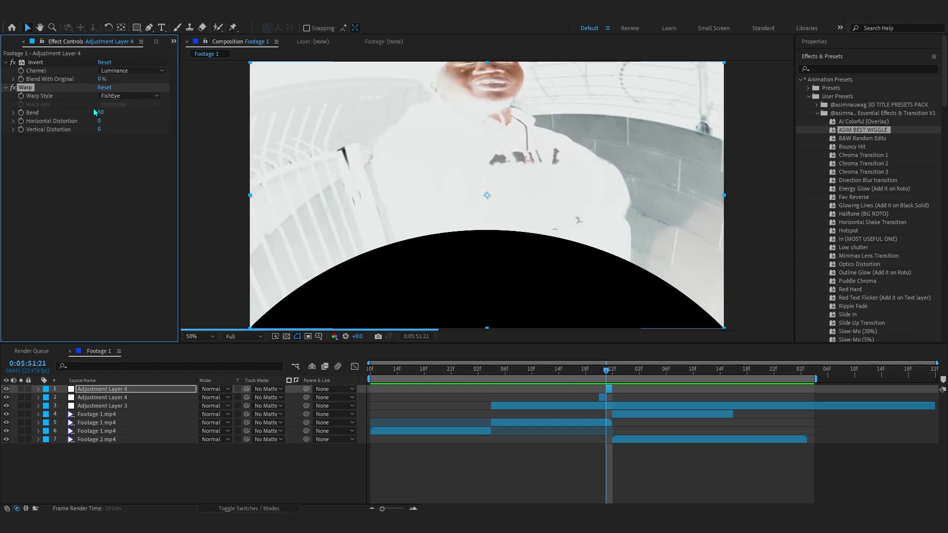
{"action": "left_click_drag", "start_coordinate": [100, 112], "coordinate": [56, 121]}
Preview the flash frames and shift both one-frame adjustment layers one frame later, to 0:05:51:21 and 0:05:51:22
{"action": "left_click_drag", "start_coordinate": [600, 369], "coordinate": [507, 373]}
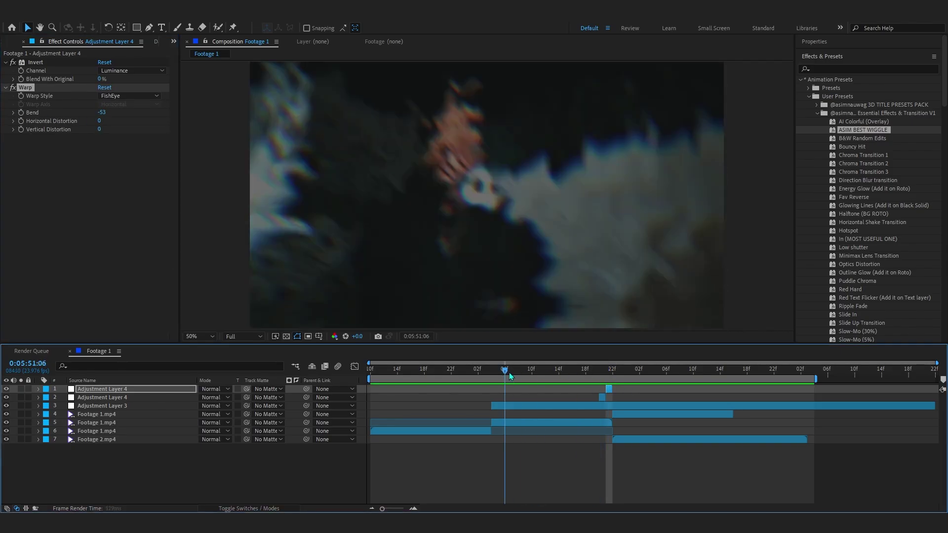
{"action": "key", "text": "space"}
{"action": "left_click_drag", "start_coordinate": [578, 397], "coordinate": [470, 373]}
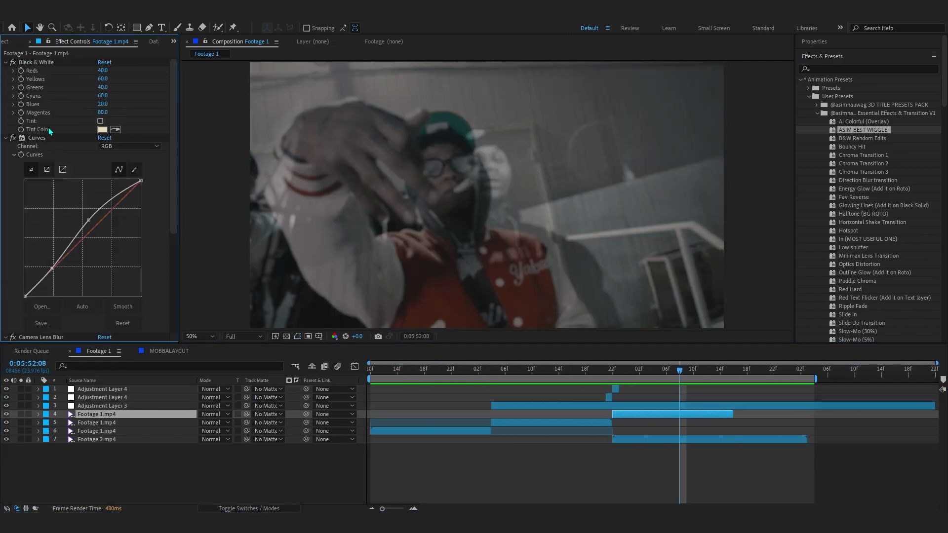
Disable Camera Lens Blur on the fading Footage 1.mp4 freeze-frame layer and add Minimax with direction Just Vertical
{"action": "scroll", "coordinate": [22, 211], "scroll_direction": "down", "scroll_amount": 4}
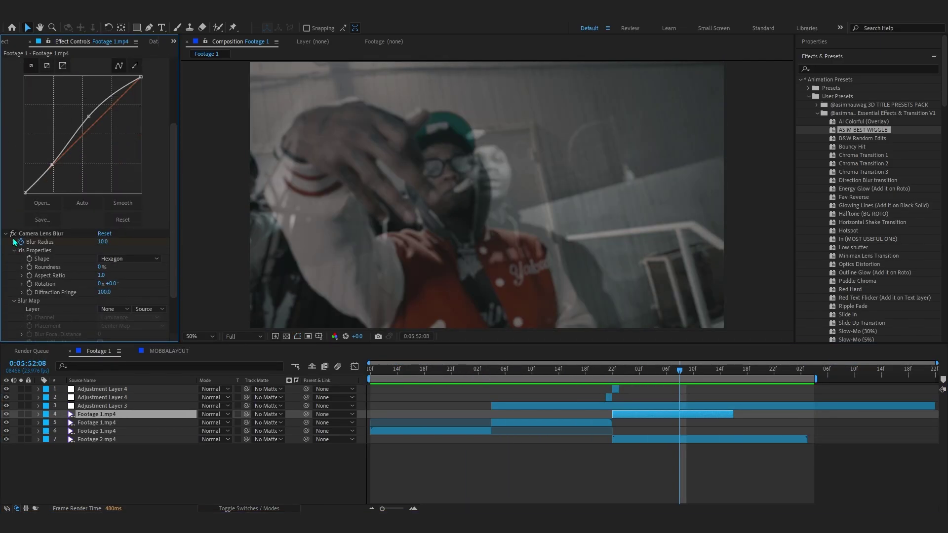
{"action": "left_click", "coordinate": [6, 234]}
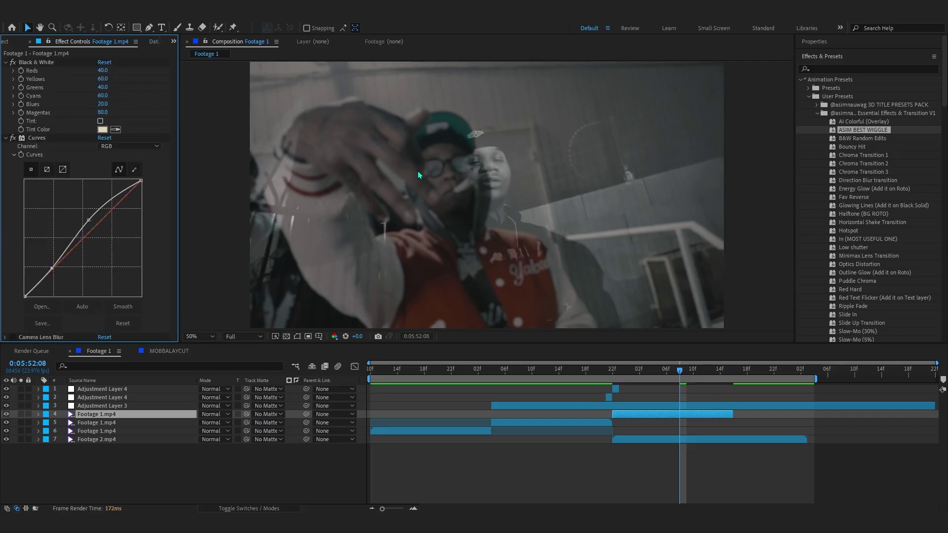
{"action": "key", "text": "ctrl+space"}
{"action": "type", "text": "in"}
{"action": "type", "text": "mini"}
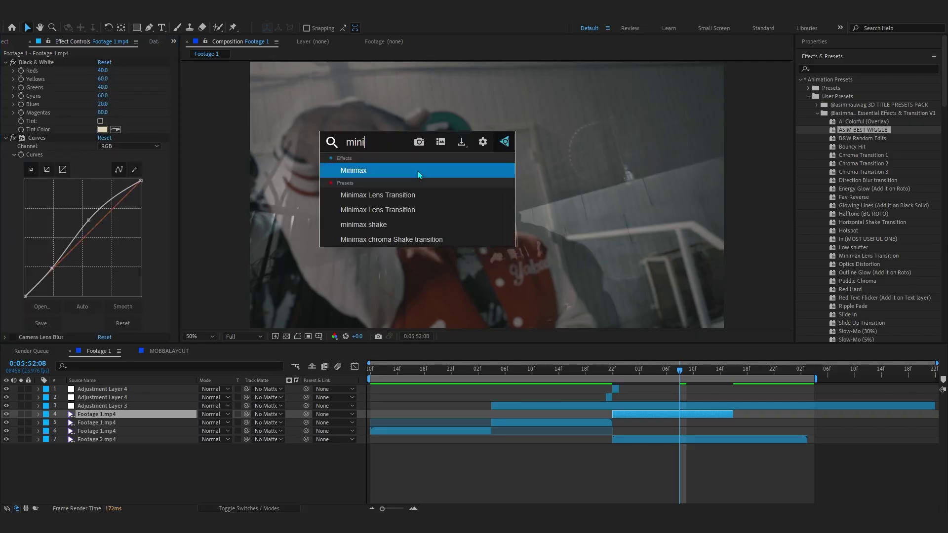
{"action": "key", "text": "Return"}
{"action": "left_click_drag", "start_coordinate": [665, 378], "coordinate": [632, 376]}
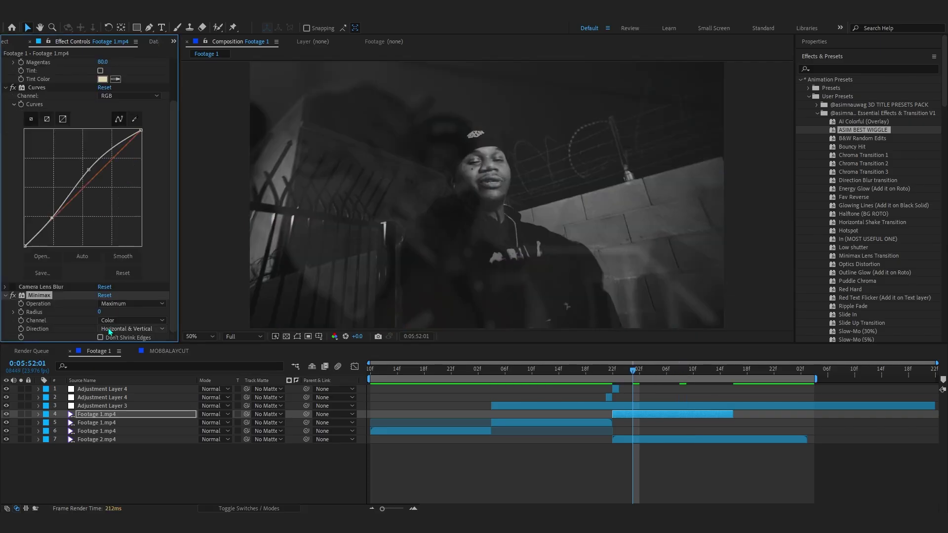
{"action": "left_click", "coordinate": [110, 329]}
{"action": "left_click", "coordinate": [121, 361]}
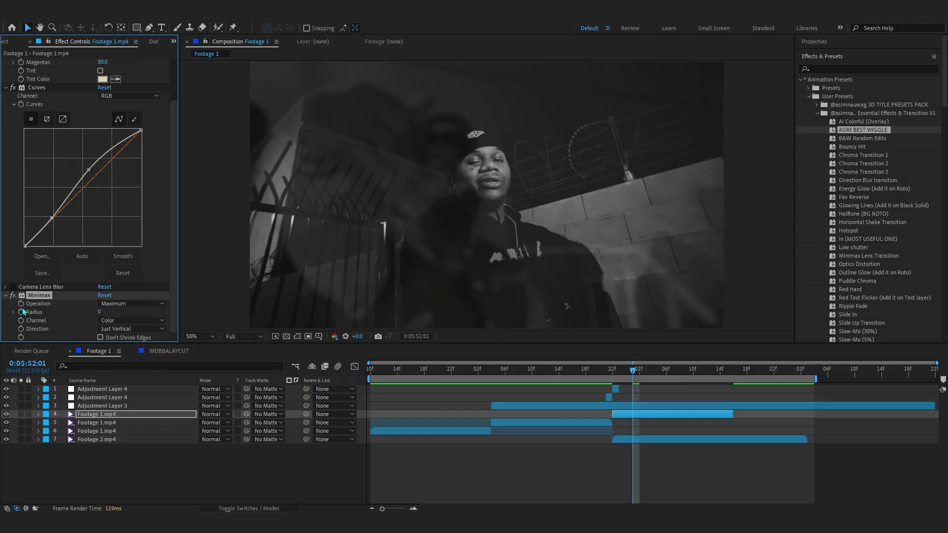
Keyframe the freeze-frame layer's Minimax radius from 0 at 0:05:52:01 to 25 at 0:05:52:15
{"action": "left_click", "coordinate": [43, 314]}
{"action": "left_click", "coordinate": [39, 296]}
{"action": "key", "text": "space"}
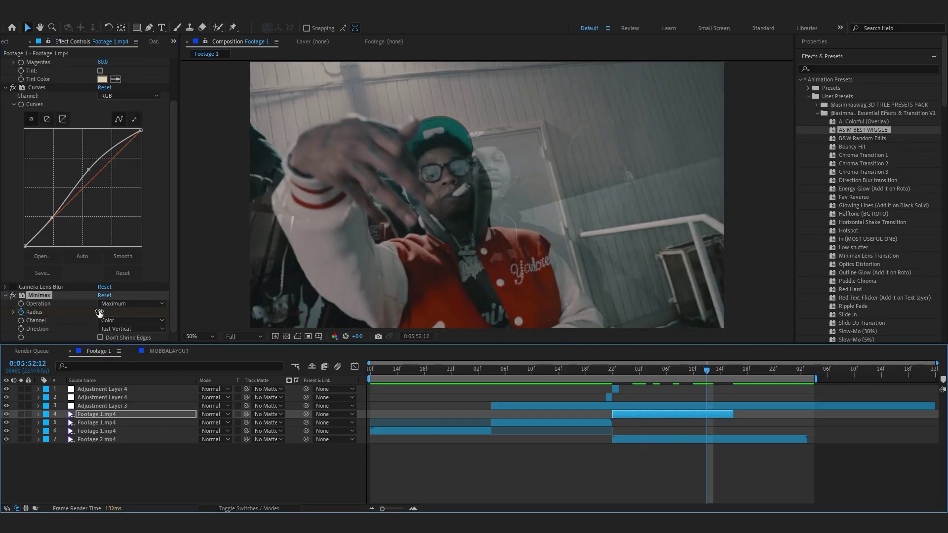
{"action": "left_click_drag", "start_coordinate": [99, 312], "coordinate": [109, 311]}
{"action": "key", "text": "u"}
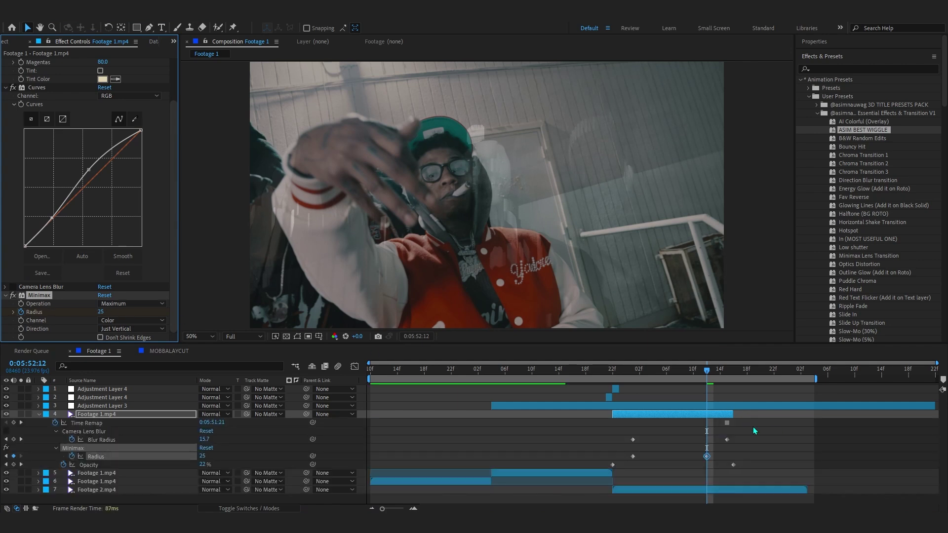
{"action": "left_click", "coordinate": [730, 459]}
Preview the fade, then move the first Blur Radius and Minimax Radius keyframes to 0:05:51:23
{"action": "left_click", "coordinate": [598, 379]}
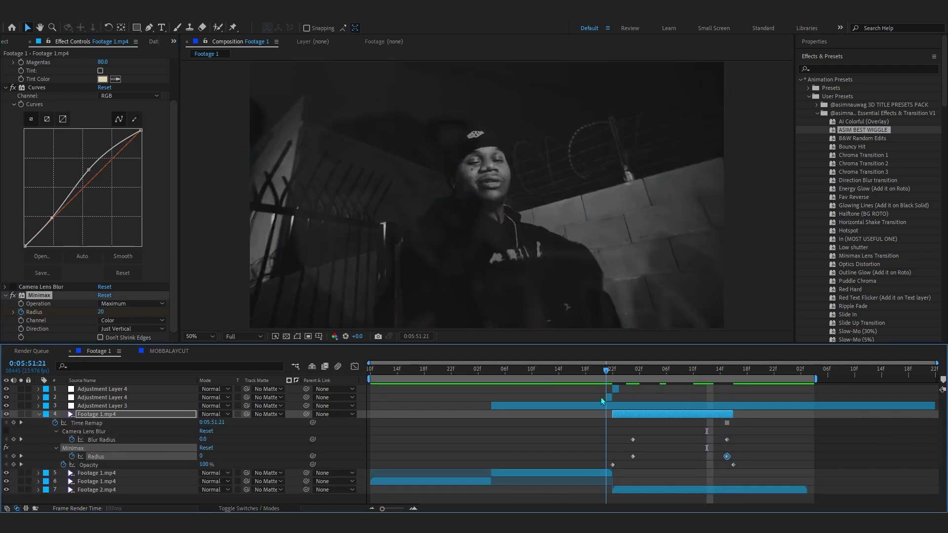
{"action": "key", "text": "space"}
{"action": "key", "text": "space"}
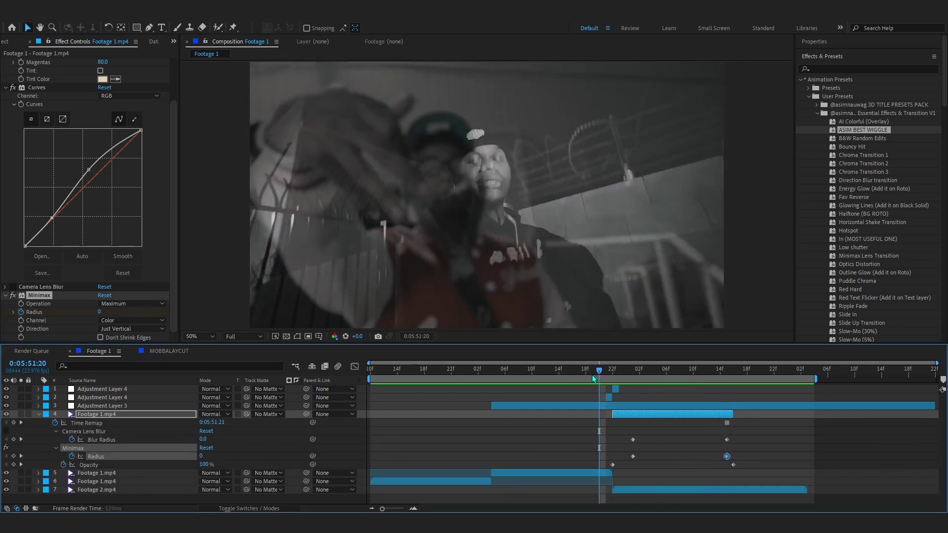
{"action": "left_click", "coordinate": [579, 378]}
{"action": "key", "text": "space"}
{"action": "key", "text": "space"}
{"action": "left_click_drag", "start_coordinate": [655, 433], "coordinate": [603, 464]}
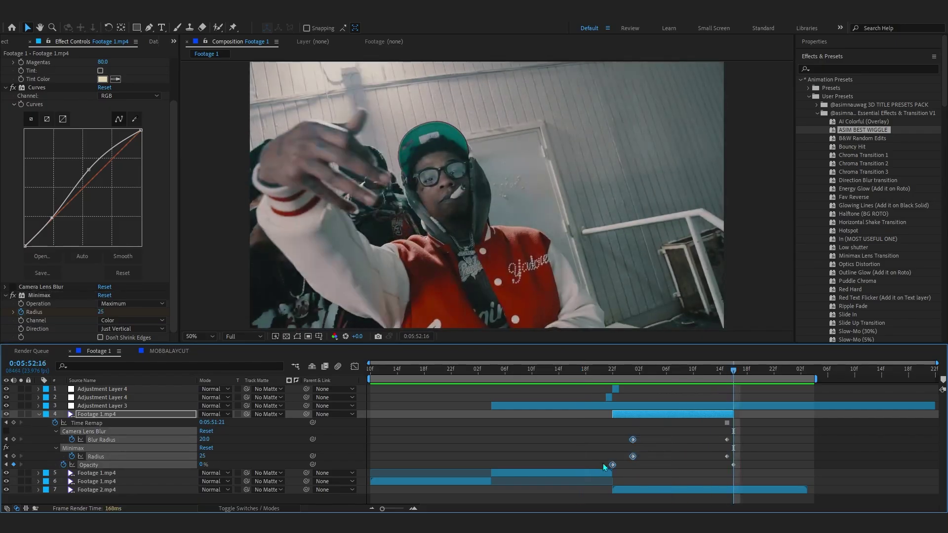
{"action": "left_click_drag", "start_coordinate": [624, 434], "coordinate": [624, 457]}
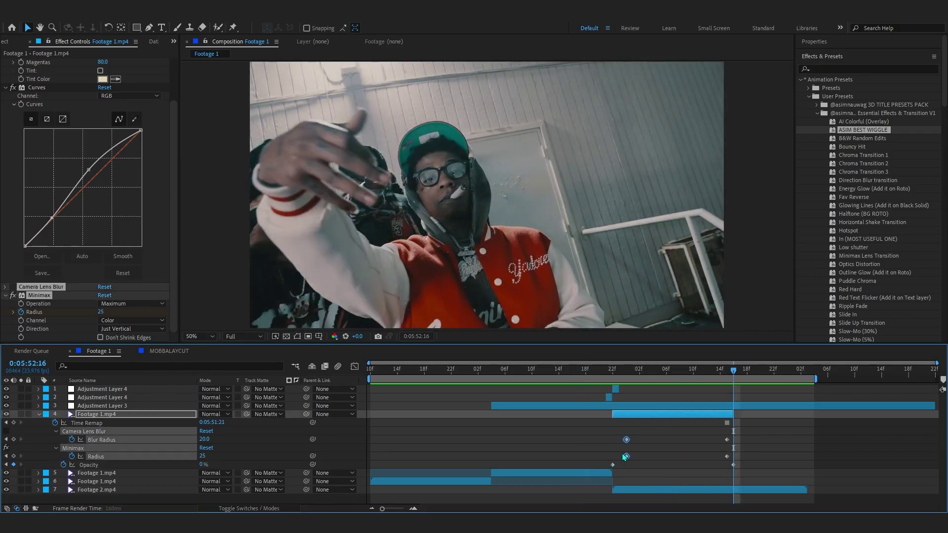
Re-enable Camera Lens Blur, placed below Minimax, with its last Blur Radius keyframe moved to 0:05:52:23, and preview the transition
{"action": "left_click", "coordinate": [297, 434]}
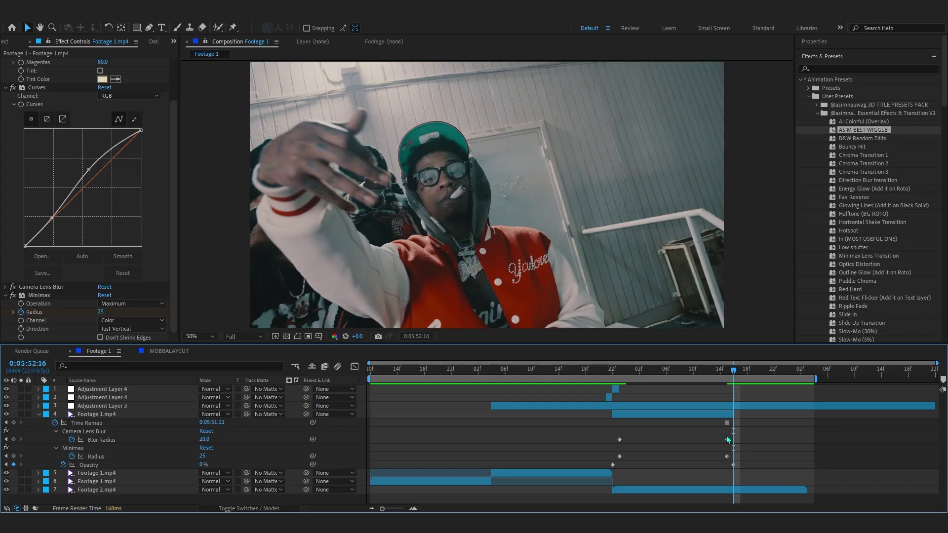
{"action": "left_click_drag", "start_coordinate": [727, 443], "coordinate": [759, 448]}
{"action": "left_click_drag", "start_coordinate": [40, 286], "coordinate": [41, 287]}
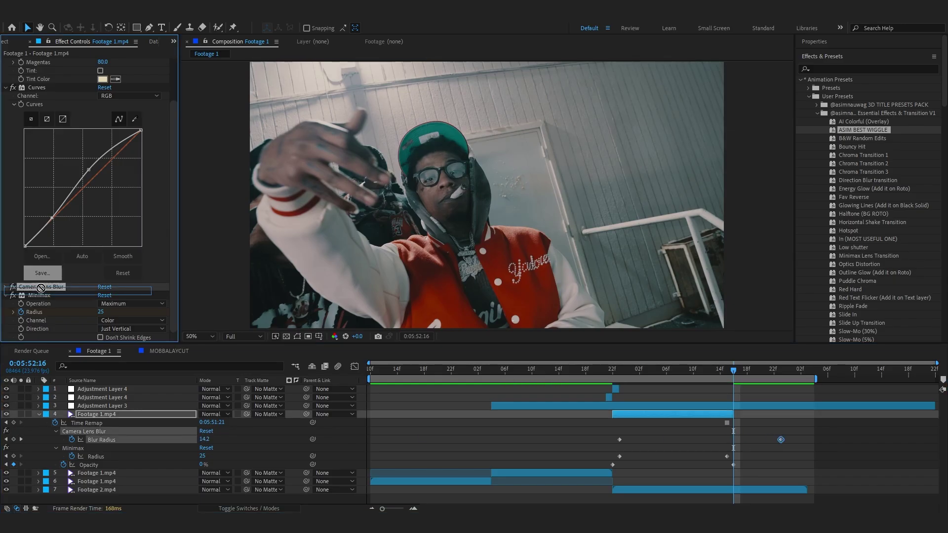
{"action": "left_click_drag", "start_coordinate": [47, 323], "coordinate": [47, 326]}
{"action": "left_click", "coordinate": [706, 374]}
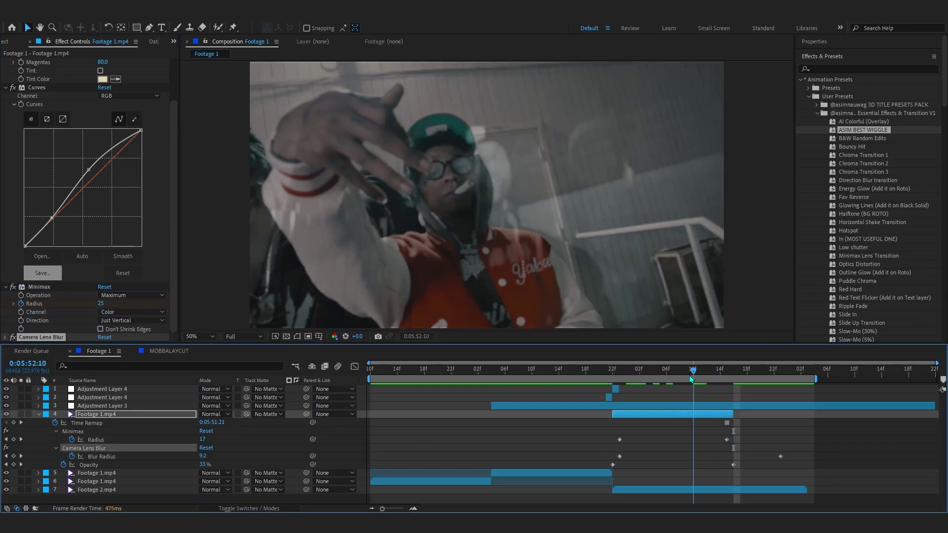
{"action": "left_click_drag", "start_coordinate": [691, 379], "coordinate": [558, 380]}
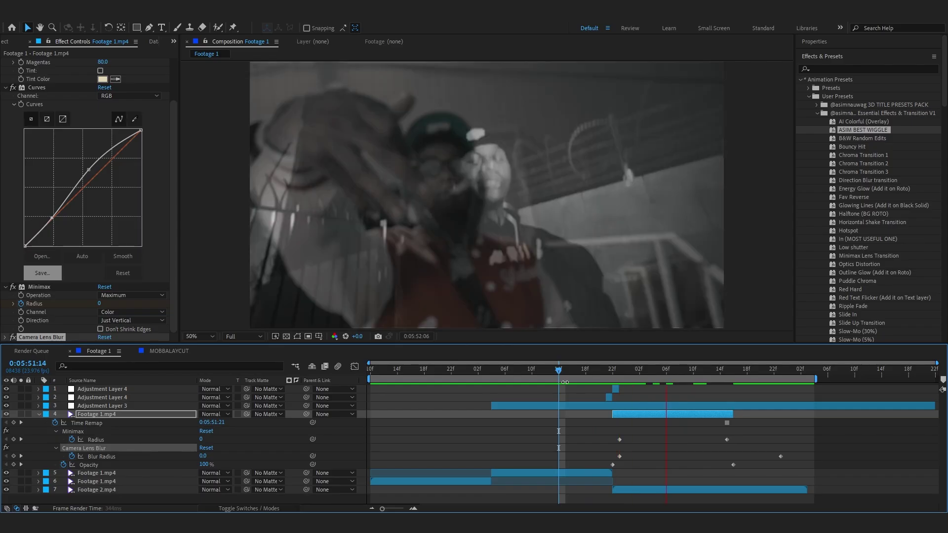